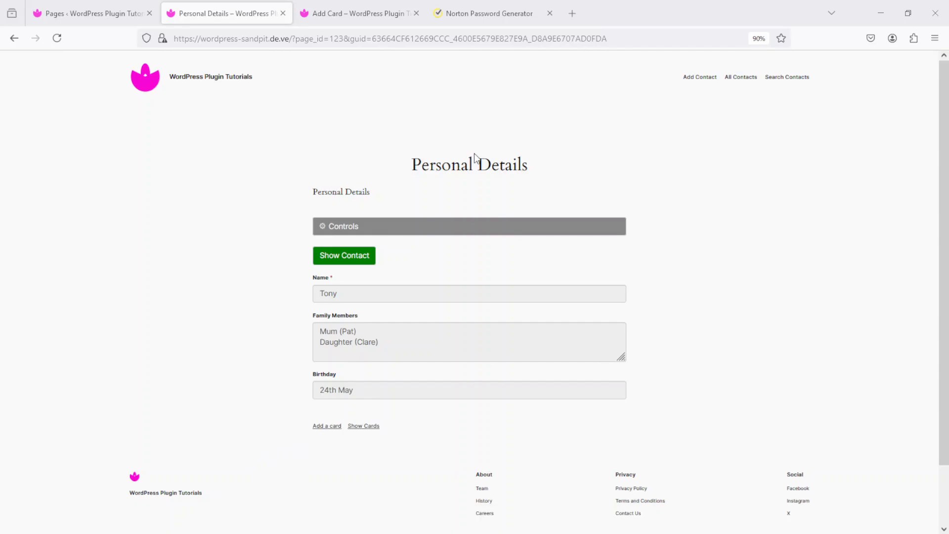
Check the links between the contact record, its personal details and the Add Card form, returning to the Personal Details page.
click(352, 261)
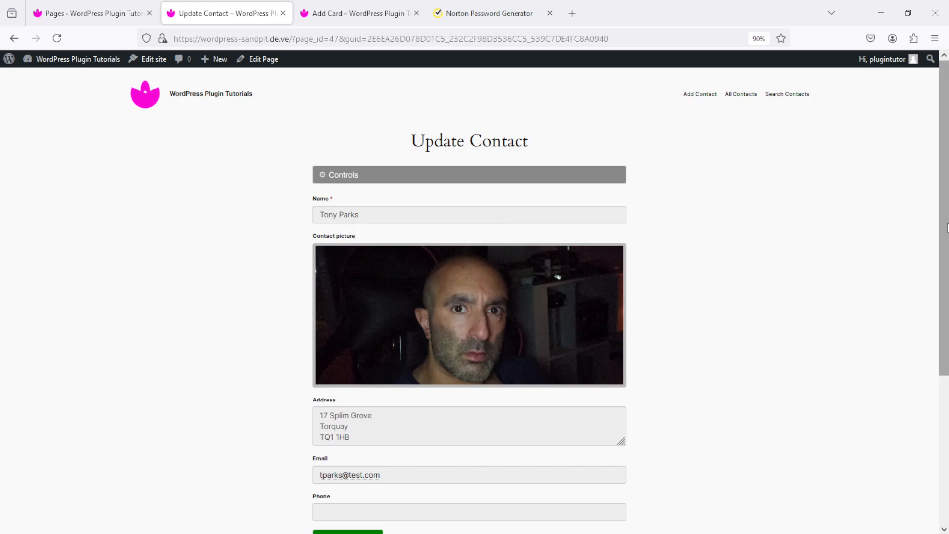
scroll(494, 396, down, 2)
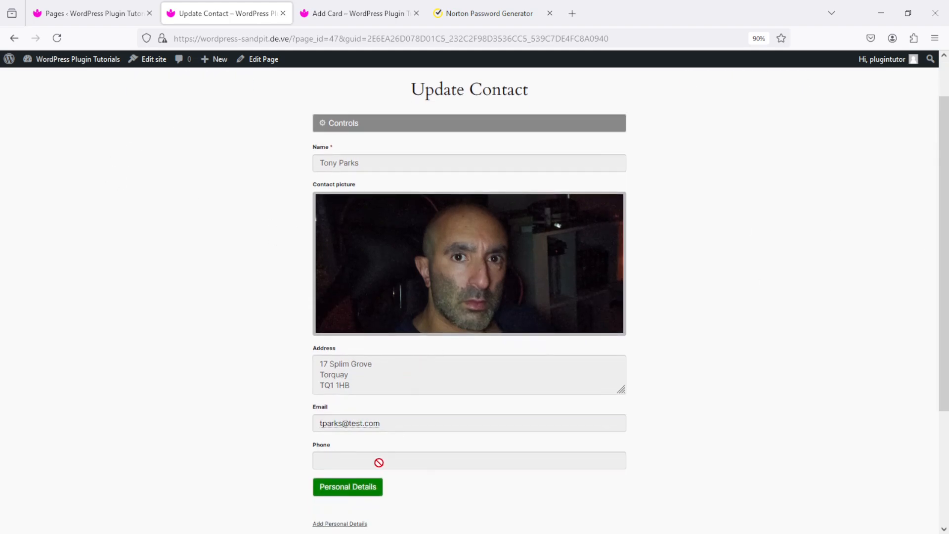
click(367, 494)
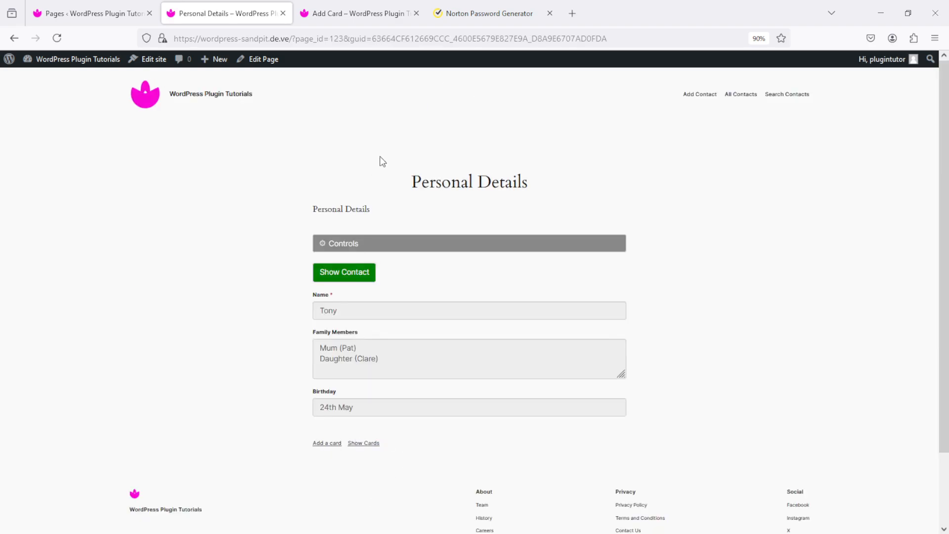
click(330, 445)
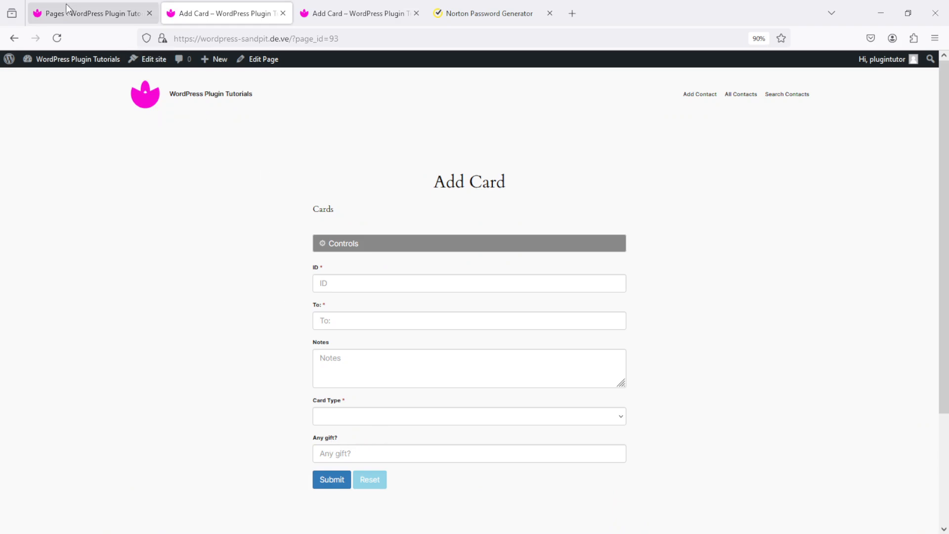
click(12, 40)
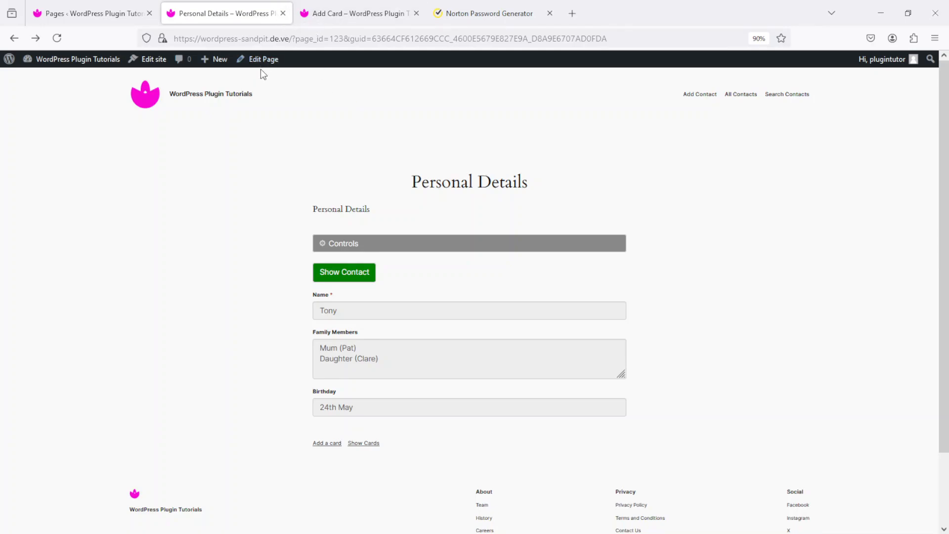
Delete the row holding the Add a card and Show Cards links from the Personal Details page and update the page.
click(271, 59)
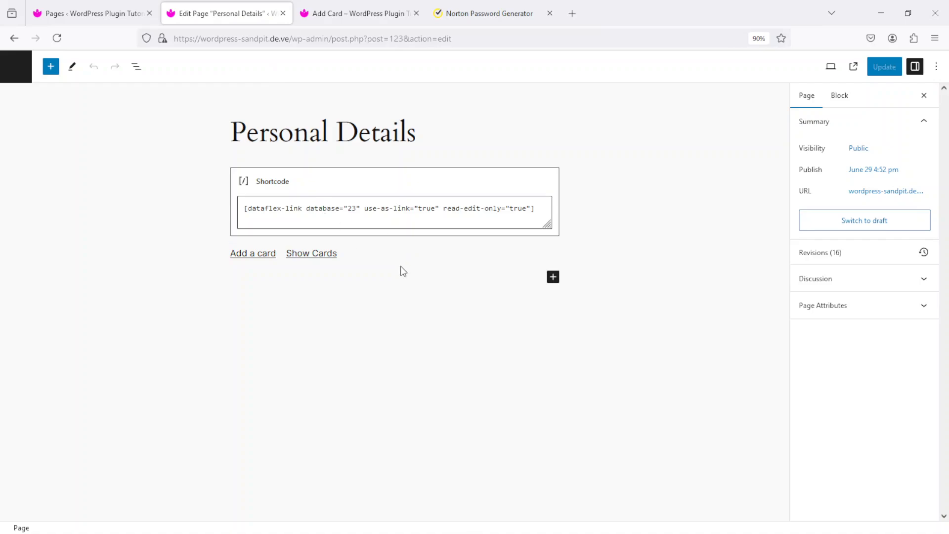
click(351, 258)
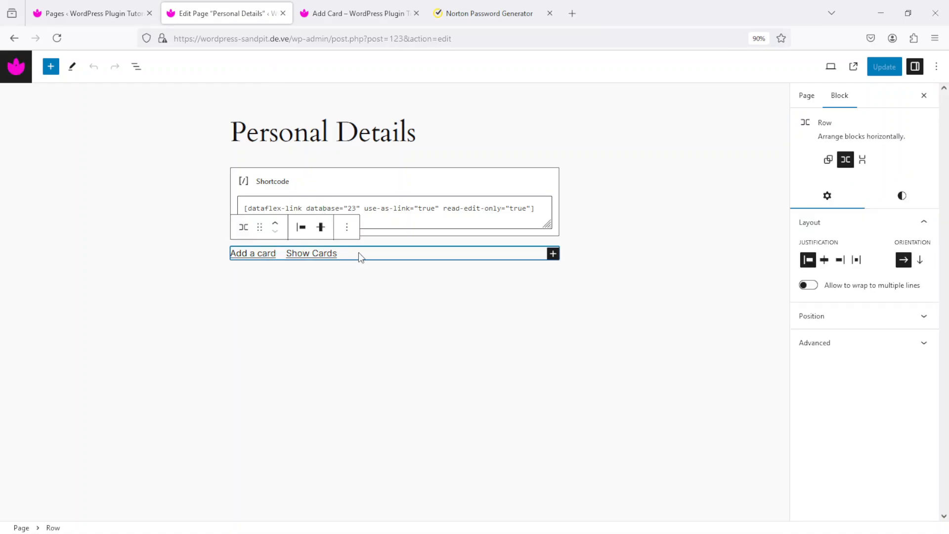
click(552, 254)
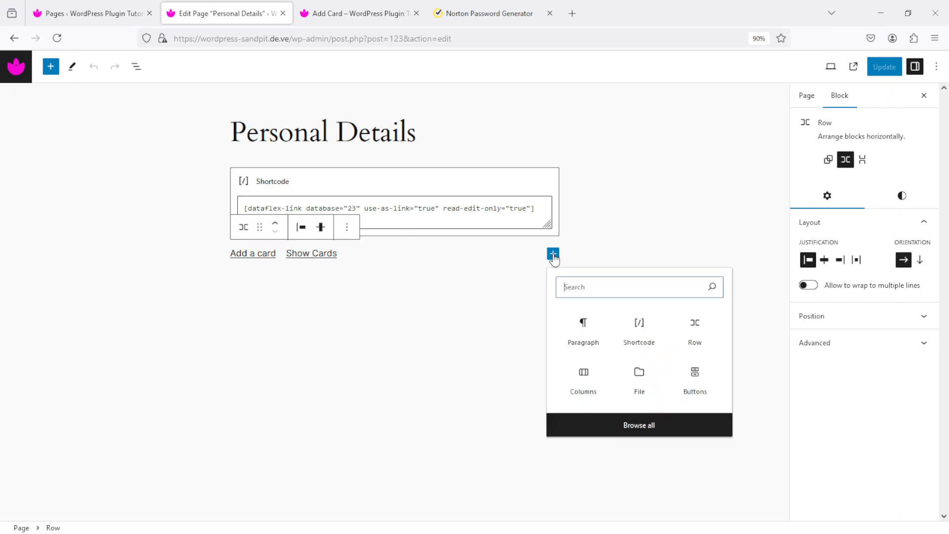
click(347, 227)
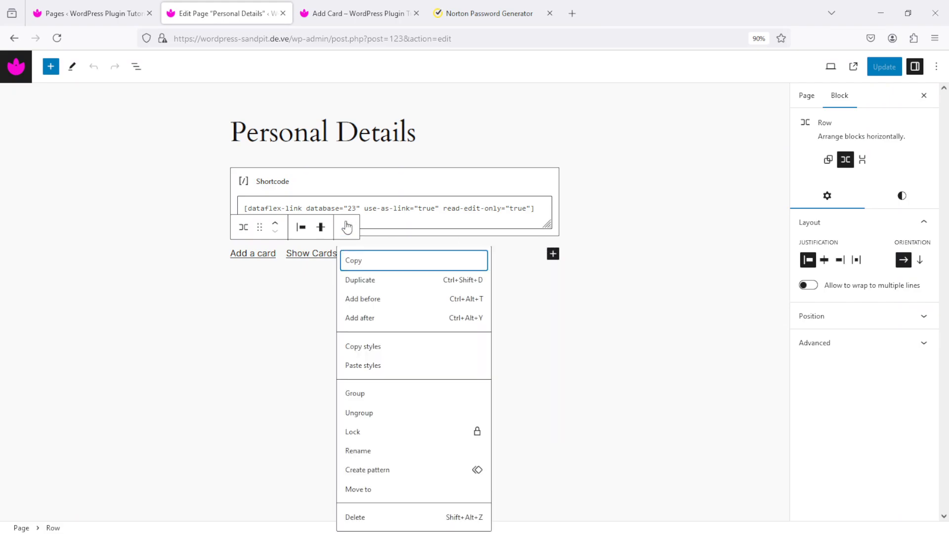
click(409, 517)
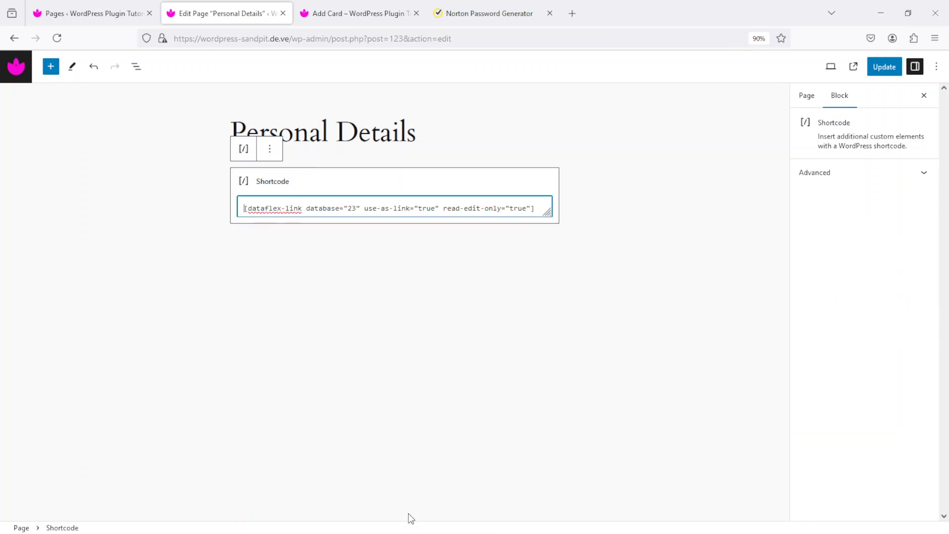
click(889, 67)
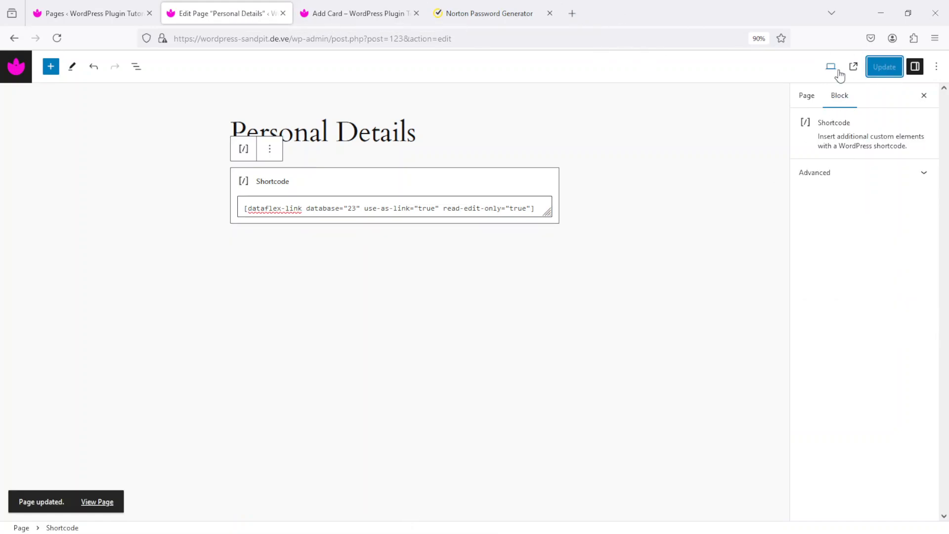
View the live site, retrieve all contacts and open the personal details linked to the most recent contact.
click(855, 67)
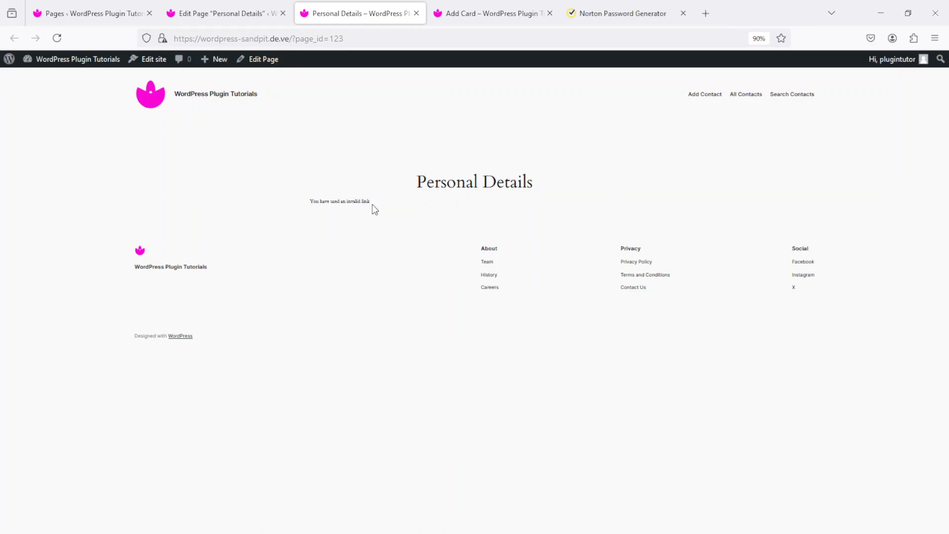
click(756, 96)
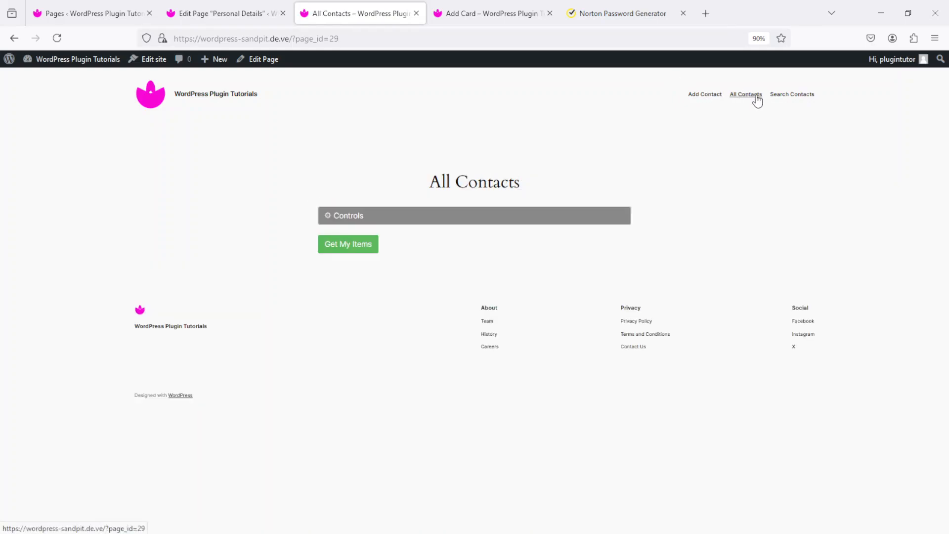
click(358, 245)
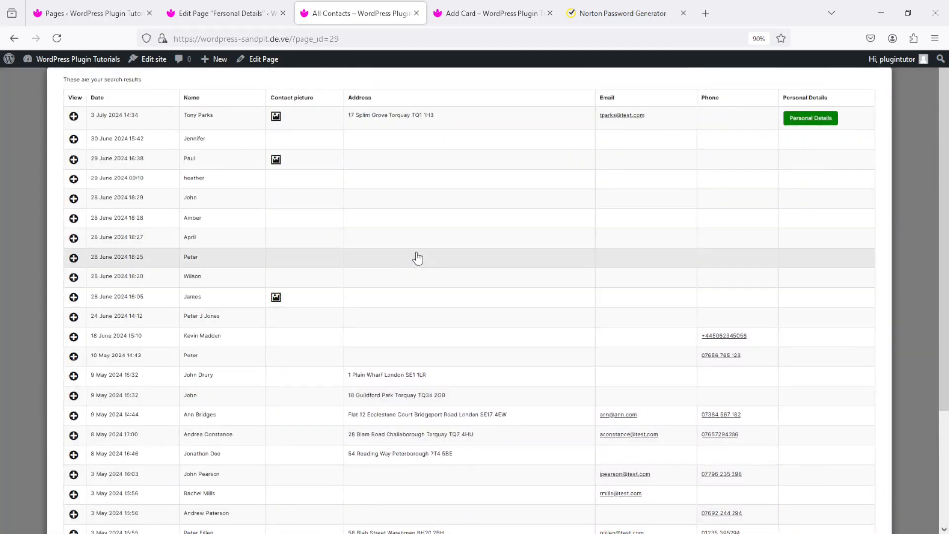
click(480, 118)
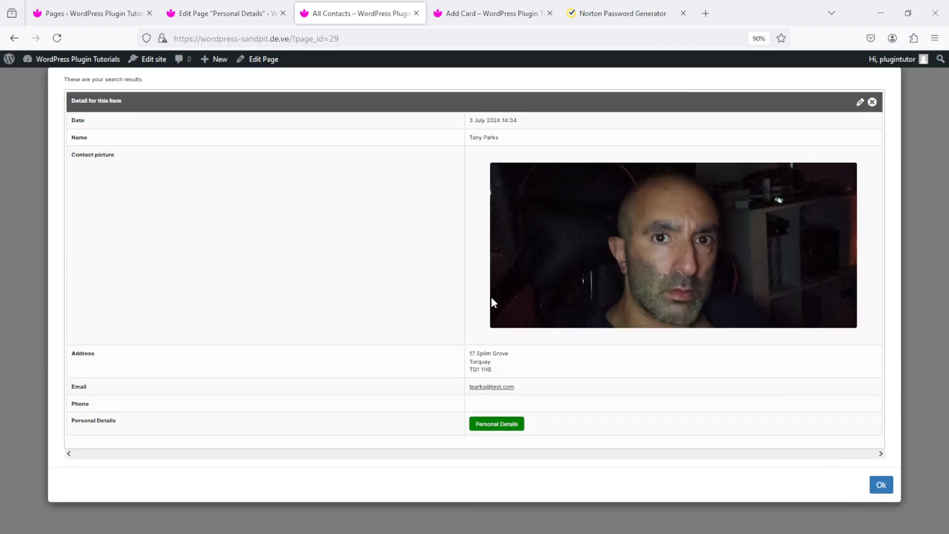
click(506, 425)
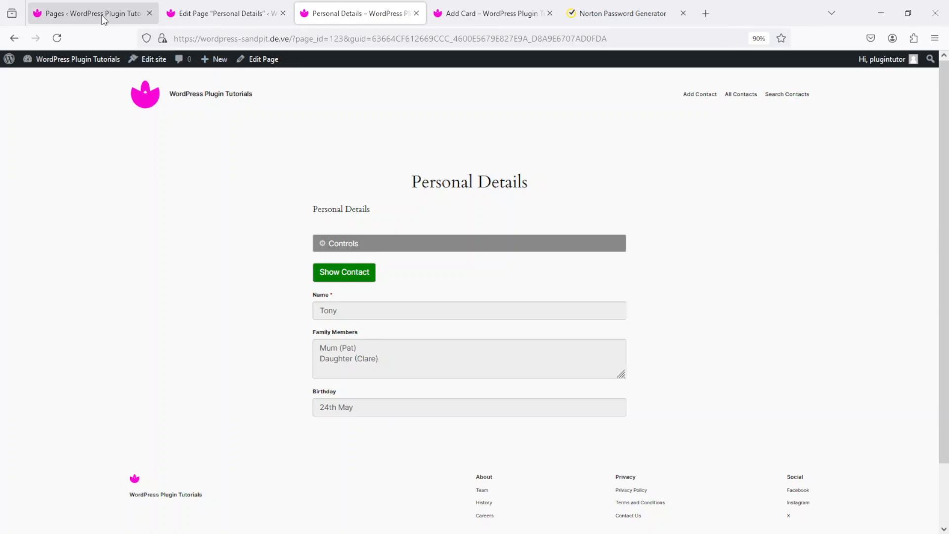
Add a Web Address field below the Birthday field in the Personal Details database of Dataflex Link.
click(88, 13)
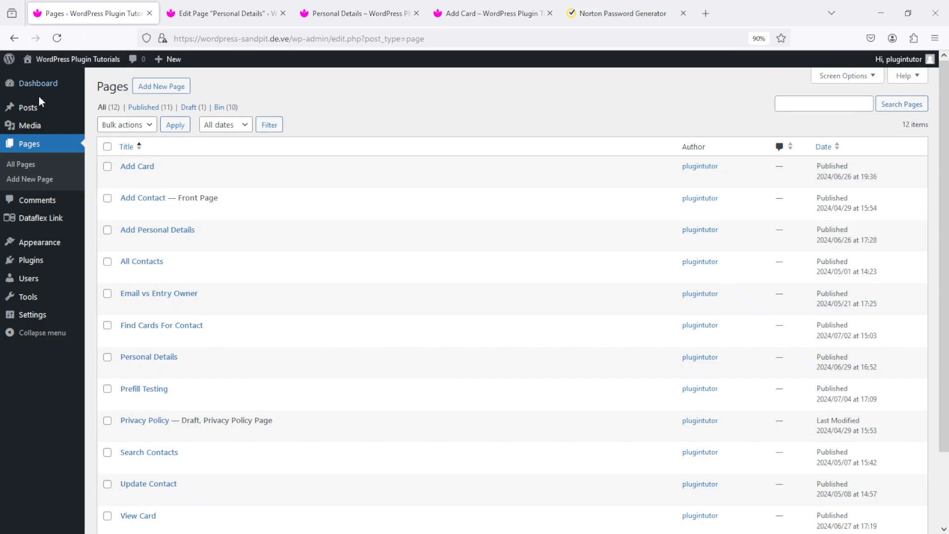
click(45, 219)
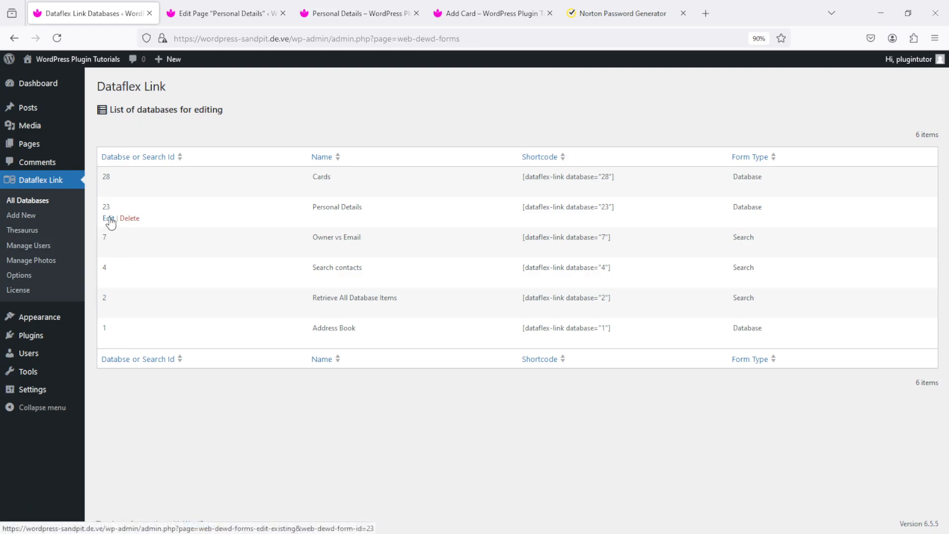
click(108, 218)
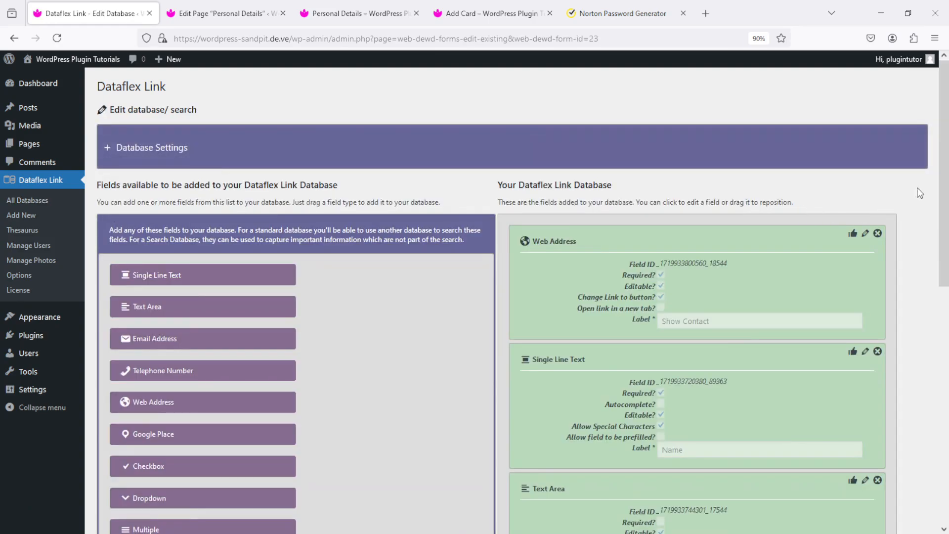
drag(948, 157, 939, 294)
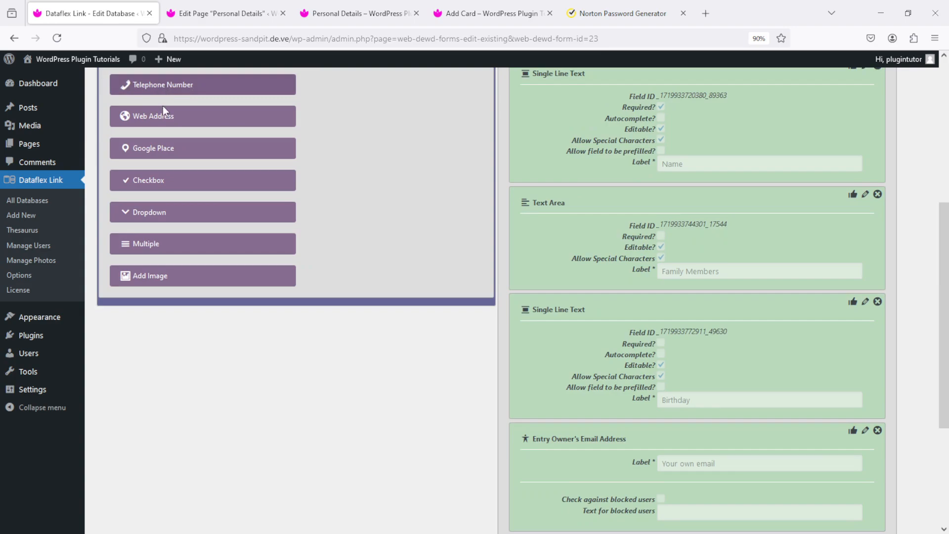
drag(173, 114, 584, 422)
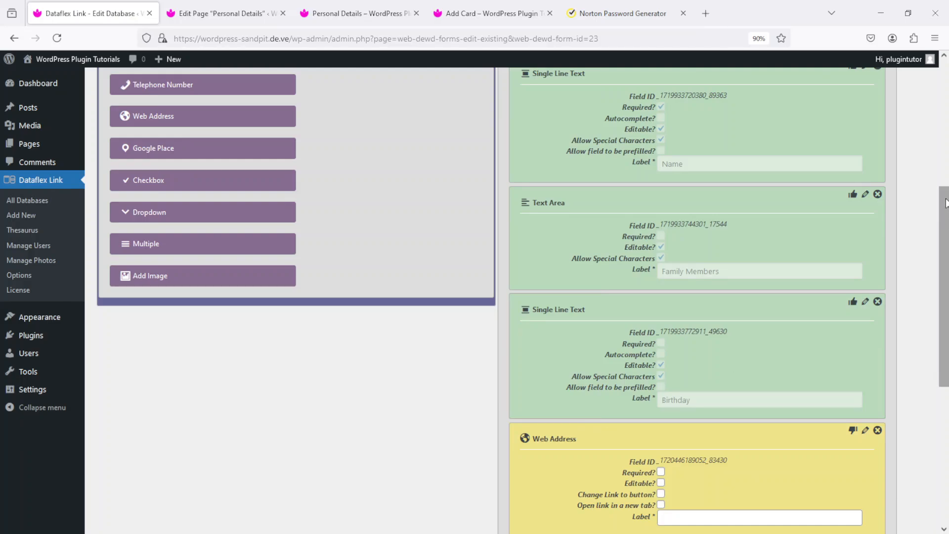
Make the new Web Address field editable, shown as a button and opening in a new tab, label it "Add Card", and save it.
scroll(547, 308, down, 3)
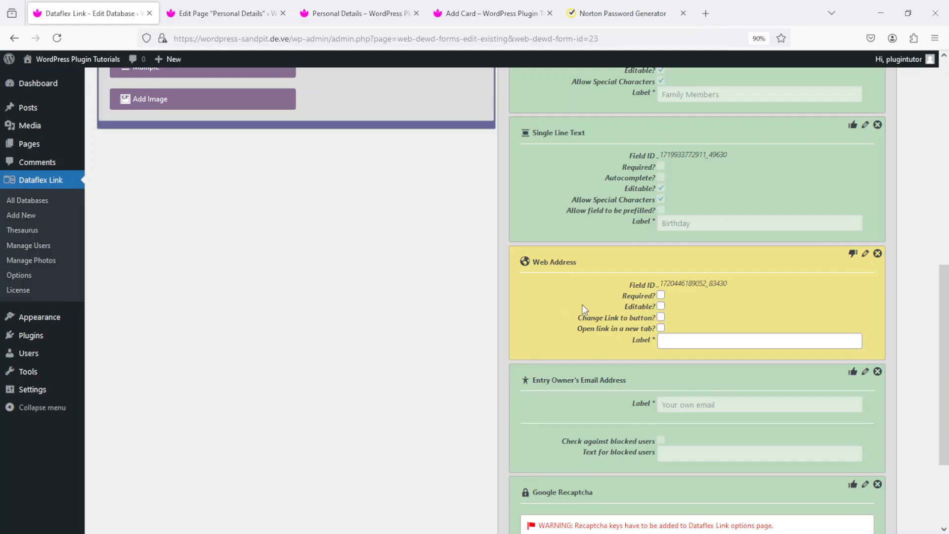
click(662, 307)
click(661, 317)
click(662, 329)
click(691, 343)
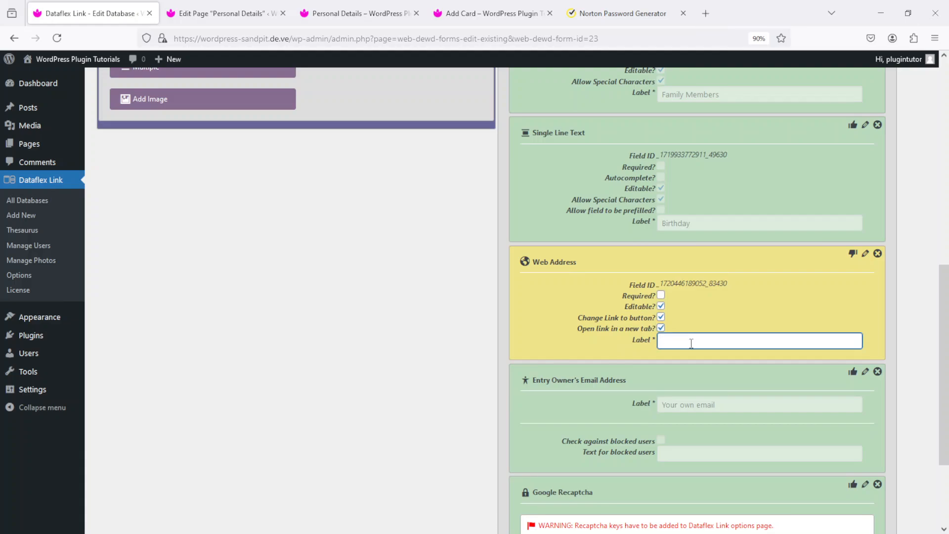
text(Add Card)
click(853, 254)
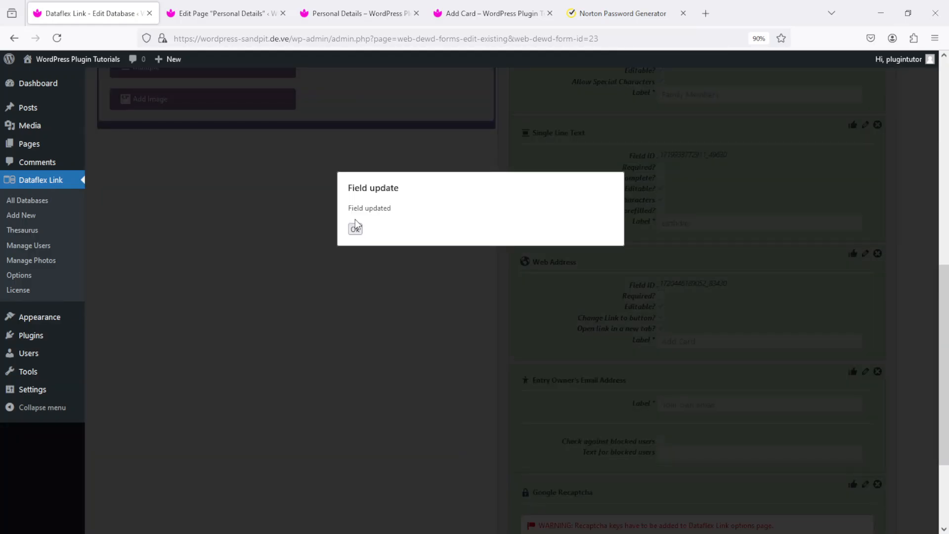
click(355, 228)
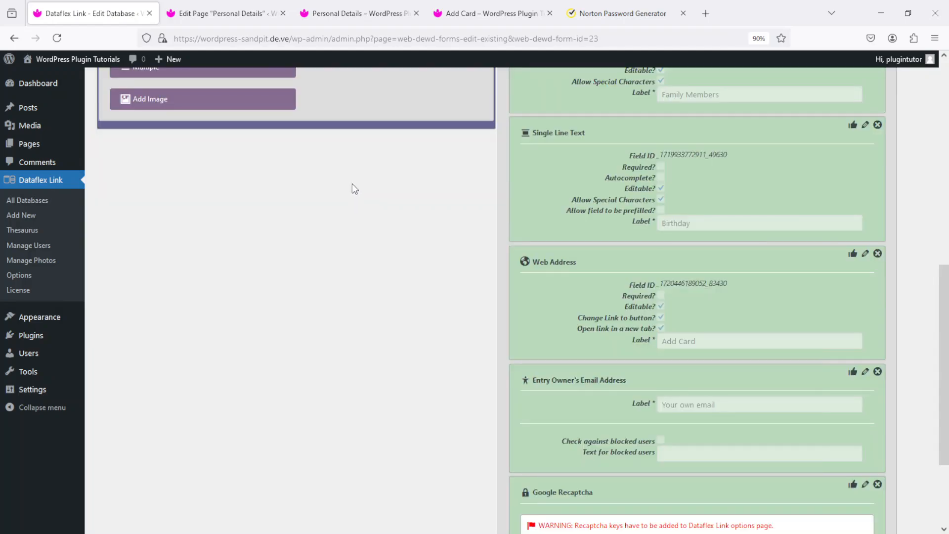
Reload the contact's live Personal Details page and enable editing of these personal details to reach the Add Card link field.
click(365, 13)
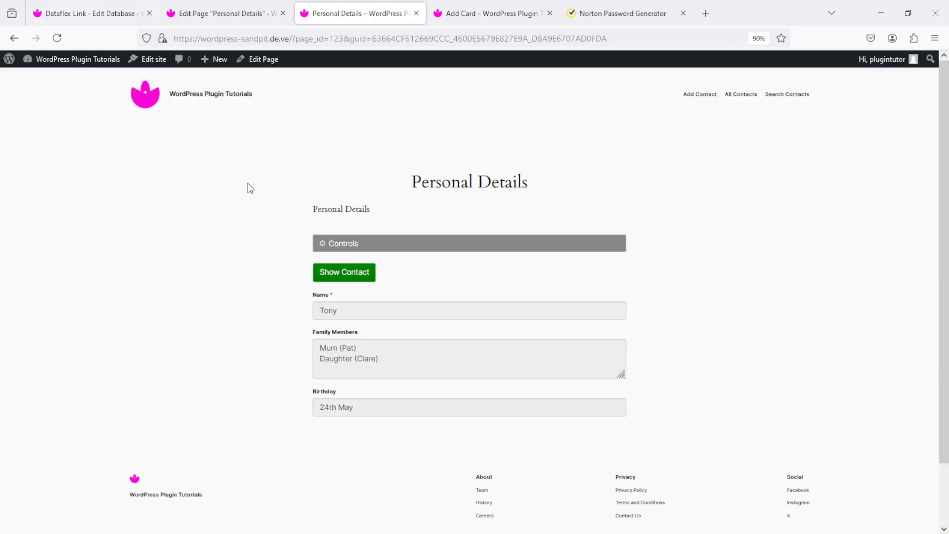
click(56, 36)
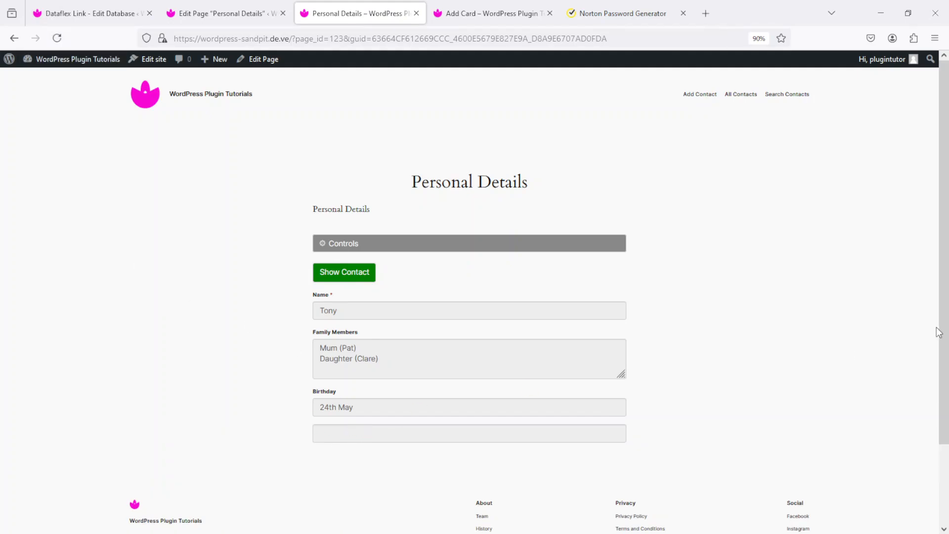
scroll(712, 277, down, 2)
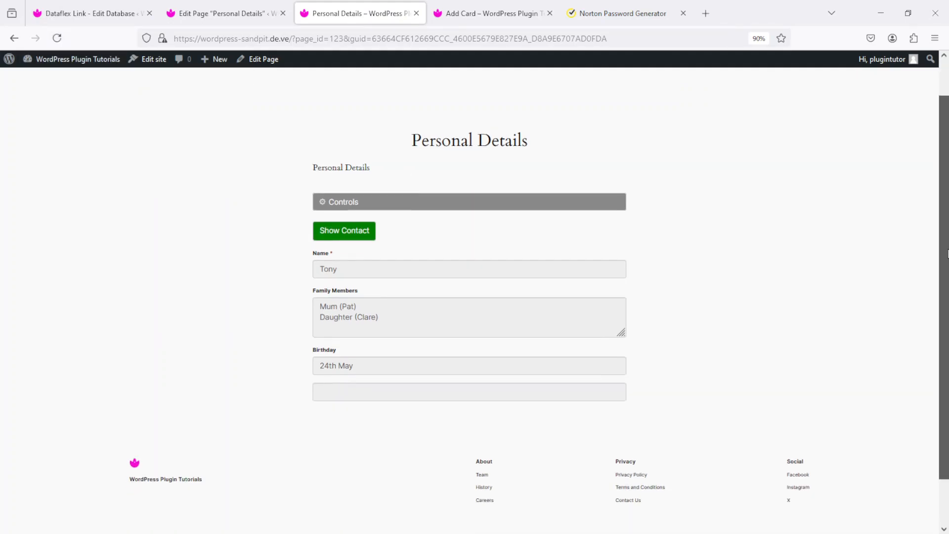
click(338, 197)
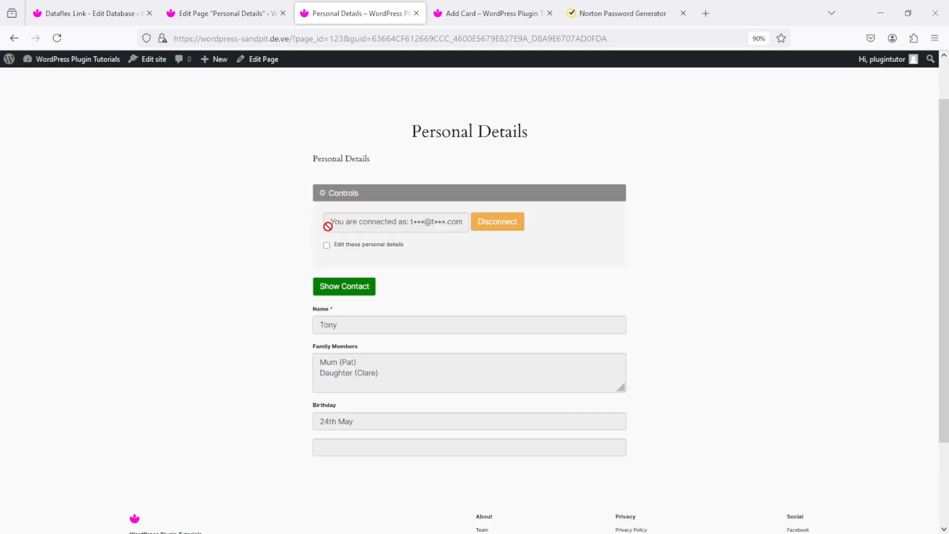
click(326, 245)
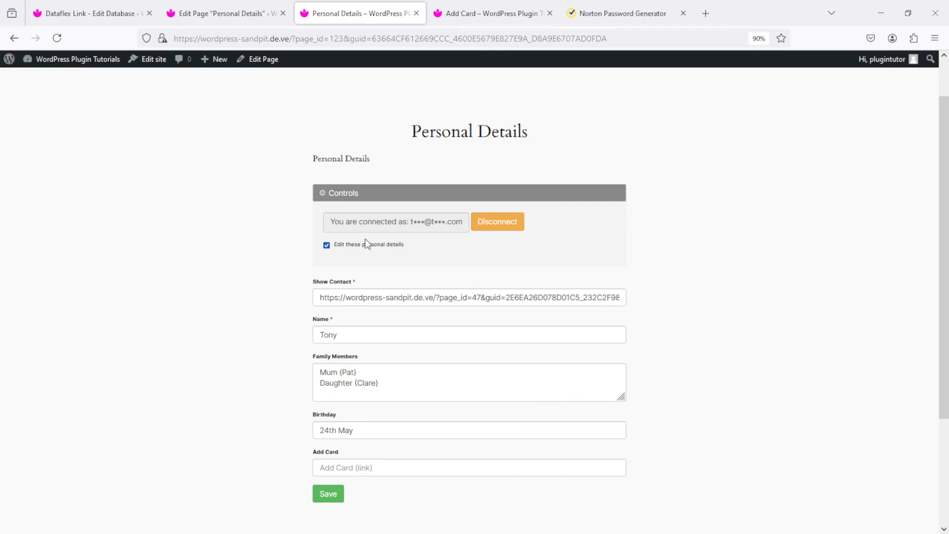
drag(945, 182, 946, 241)
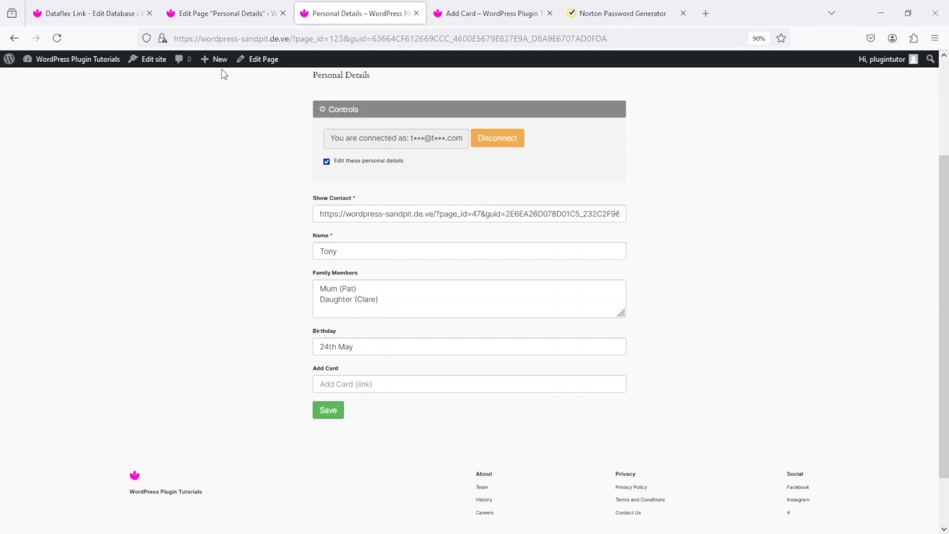
Copy the view link of the Add Card page from the WordPress list of pages.
click(83, 8)
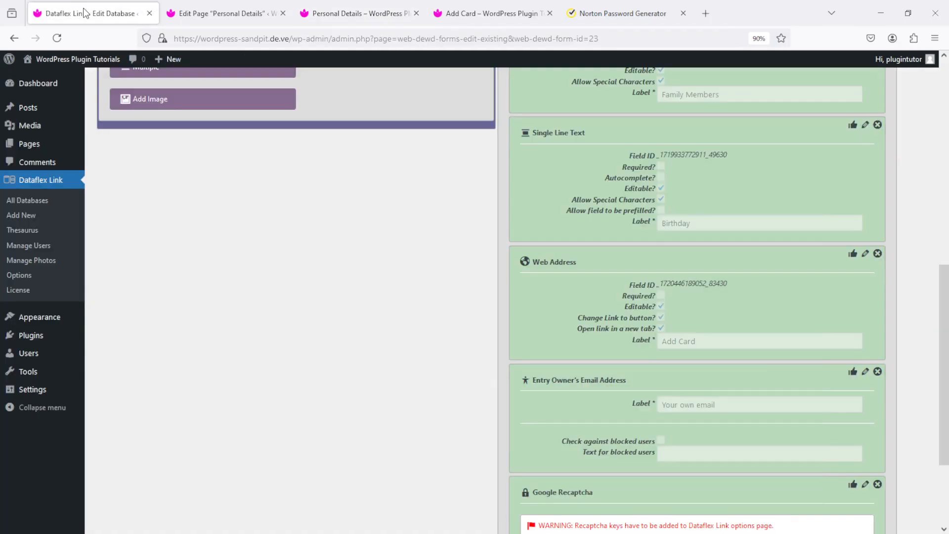
click(29, 149)
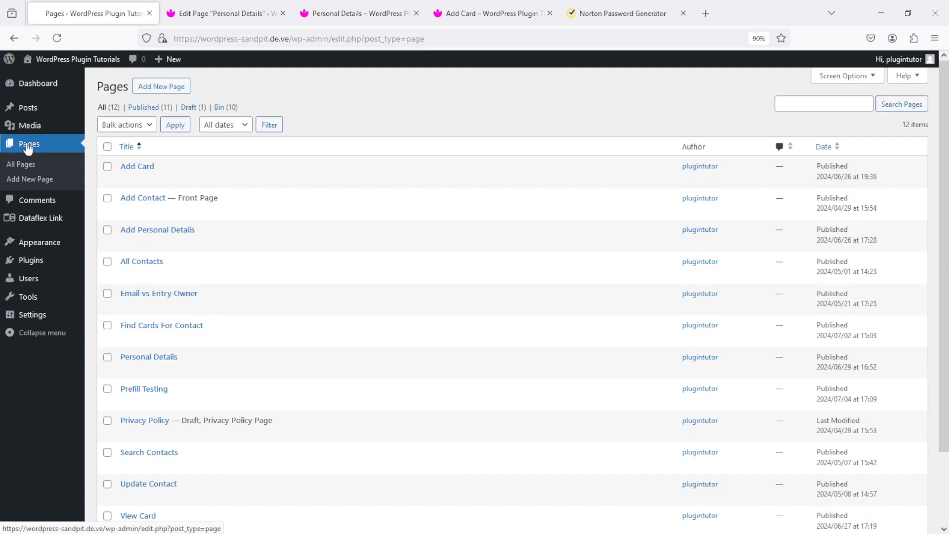
mouse_move(136, 170)
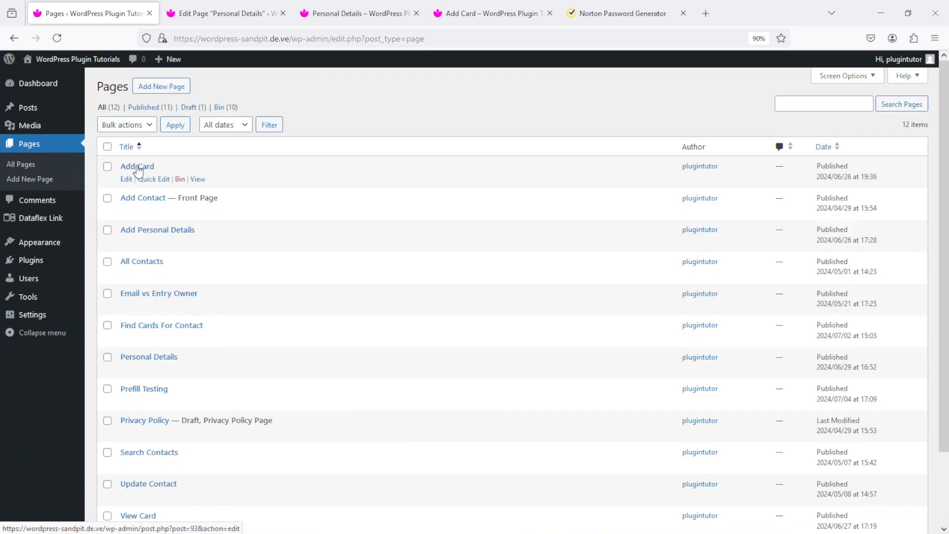
right_click(199, 182)
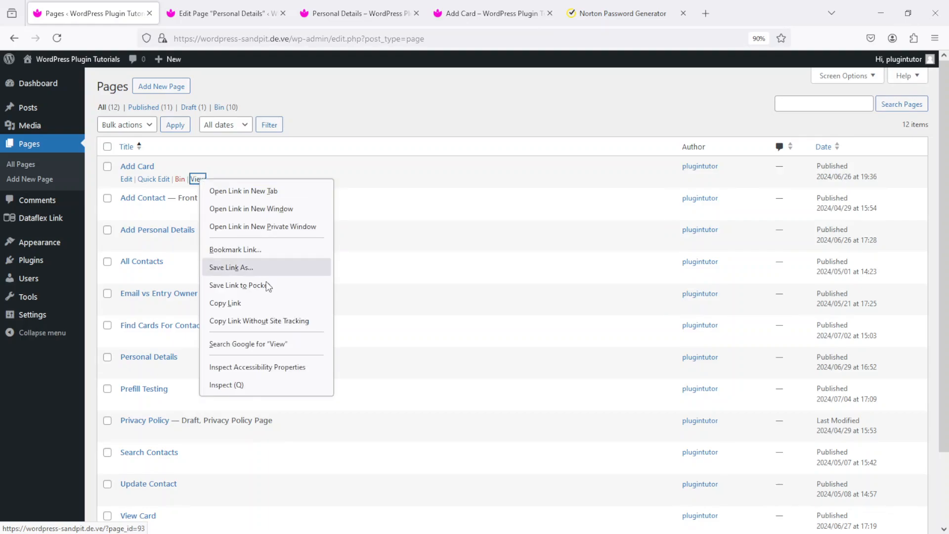
click(288, 305)
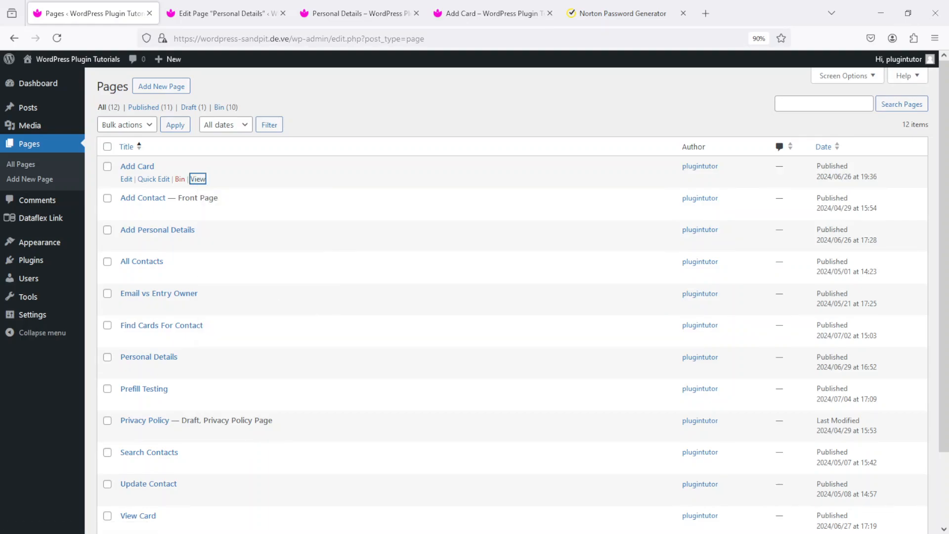
Switch to EditPad Lite, fit its window over the browser and paste the Add Card page's URL on line 4.
key(alt+Tab)
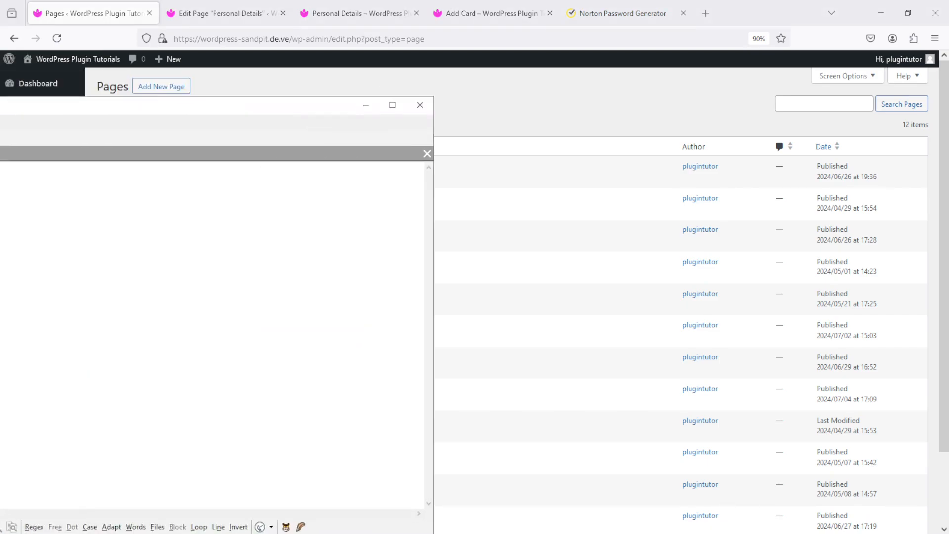
drag(311, 133, 282, 93)
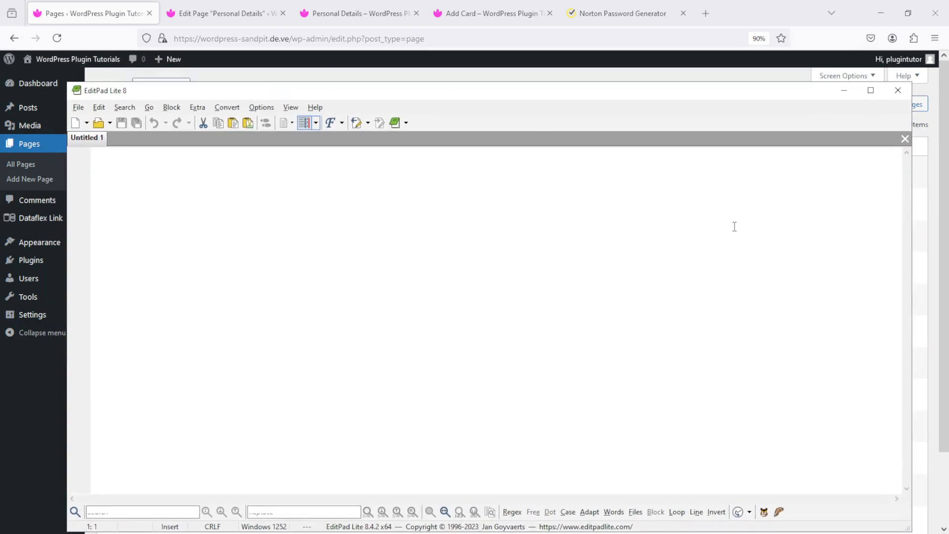
drag(913, 255, 813, 257)
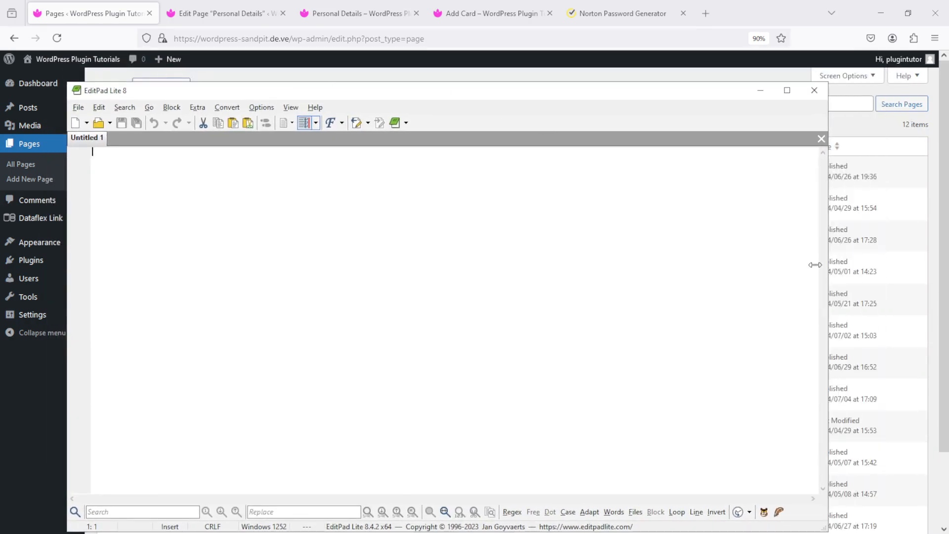
key(Return)
key(Return)
key(Return)
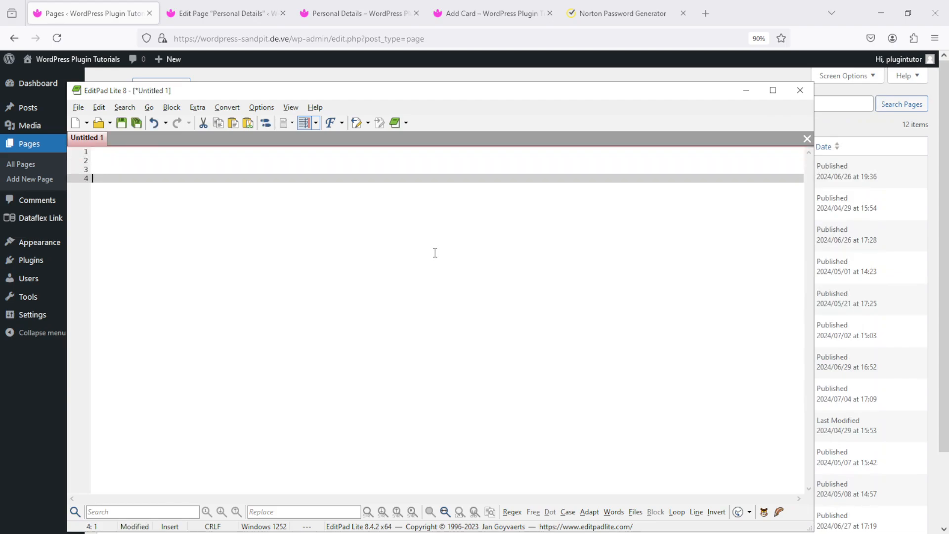
key(ctrl+v)
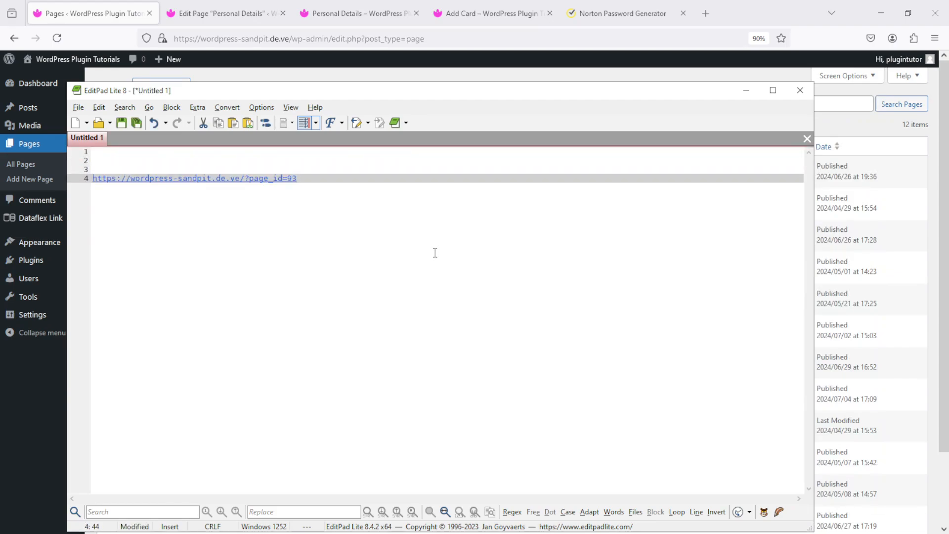
Split the URL before ?page_id=93 so that this query string stands three lines below the base address.
key(Left)
key(Left)
key(Left)
key(Left)
key(Right)
key(Right)
key(Right)
key(Right)
key(Right)
key(Right)
key(Right)
key(Left)
key(Left)
key(Left)
key(Left)
key(Left)
key(Left)
key(Left)
key(Left)
key(Left)
key(Return)
key(Return)
key(Return)
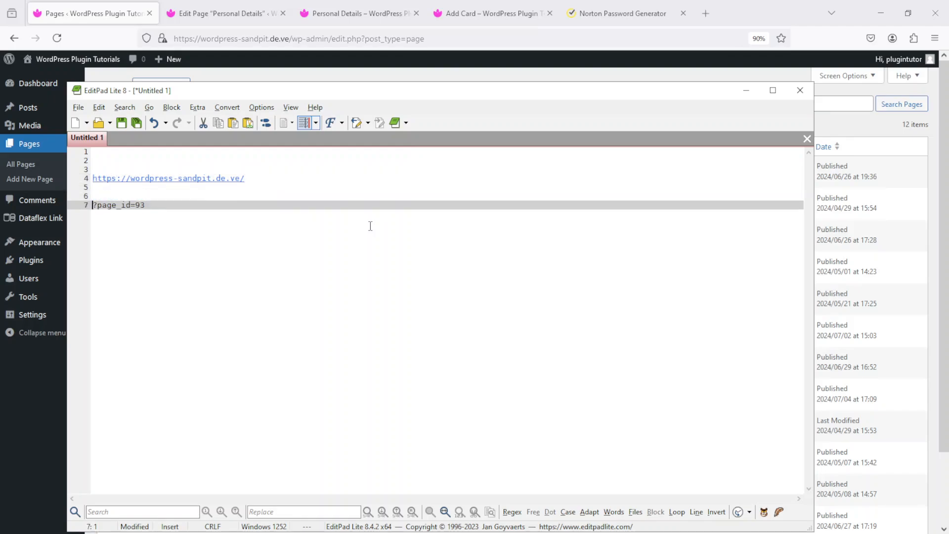
Highlight the https protocol and the wordpress-sandpit.de.ve domain of the base address in turn.
key(Up)
key(Up)
key(Up)
key(Right)
key(Right)
key(Right)
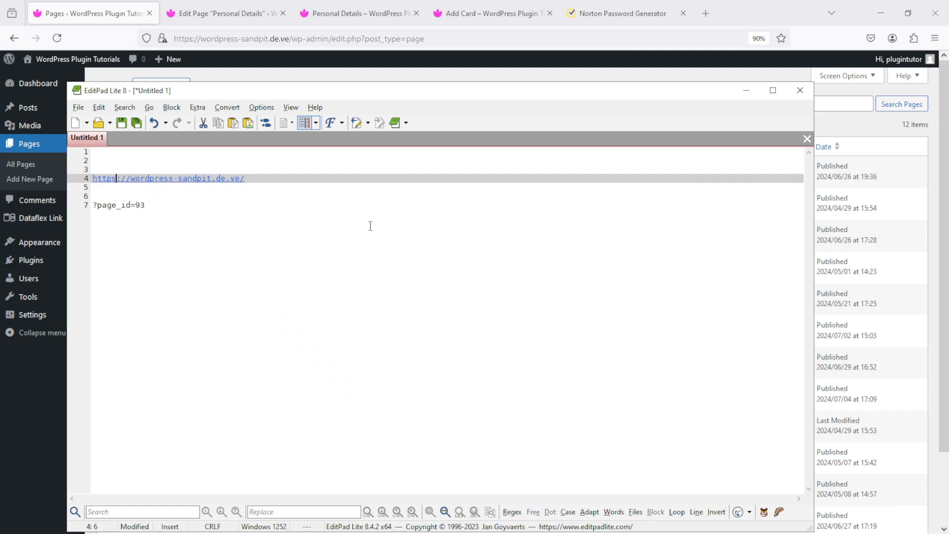
key(shift+Home)
key(shift+Up)
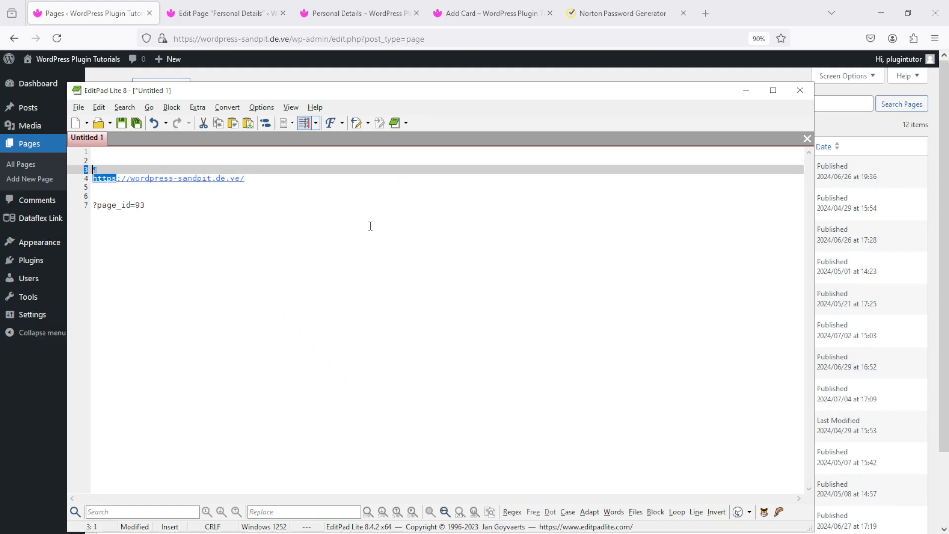
key(Down)
key(Right)
key(Right)
key(Right)
key(Right)
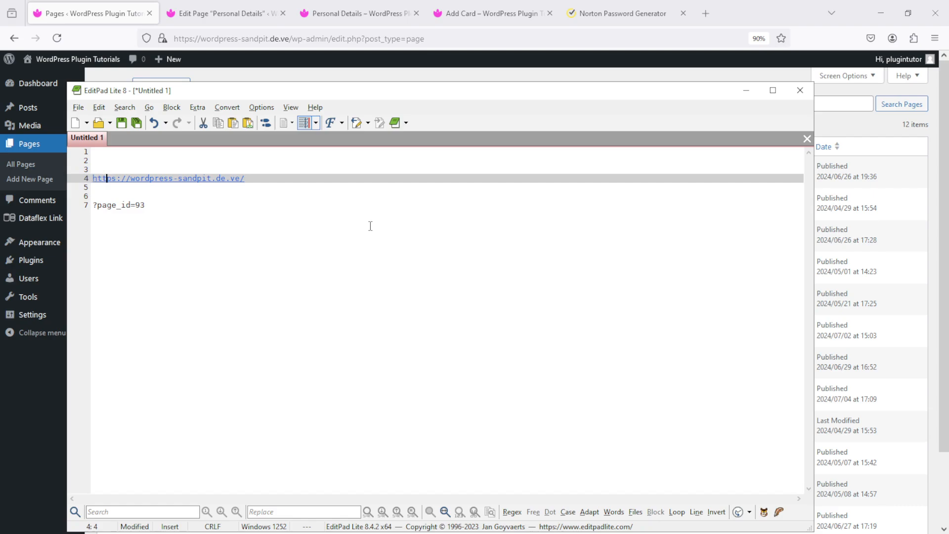
key(shift+Right)
key(shift+Right)
key(shift+Right)
key(shift+Right)
key(shift+Right)
key(shift+Right)
key(shift+Right)
key(shift+Right)
key(shift+Right)
key(shift+Right)
key(shift+Right)
key(shift+Right)
key(shift+Right)
key(shift+Right)
key(shift+Right)
key(shift+Right)
key(shift+Right)
key(shift+Right)
key(shift+Right)
key(shift+Right)
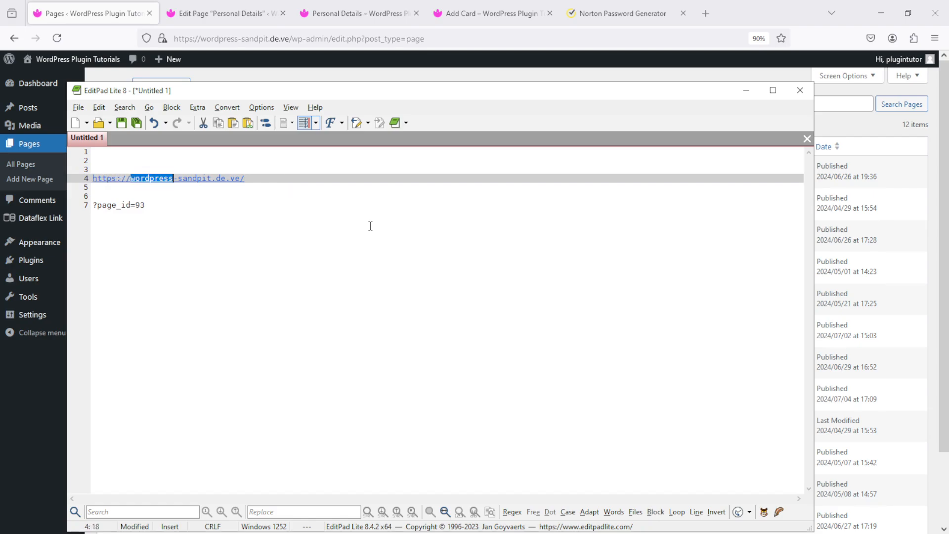
key(shift+Right)
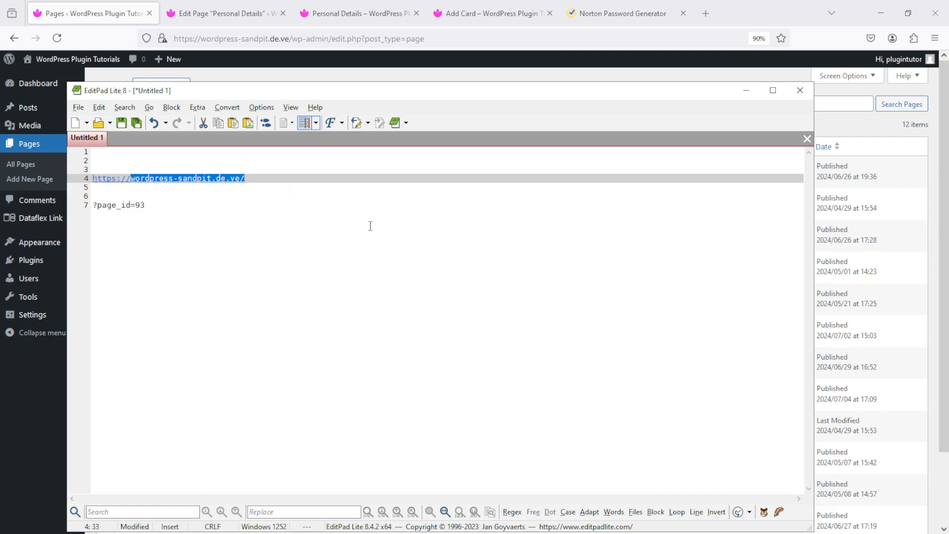
key(Down)
key(Down)
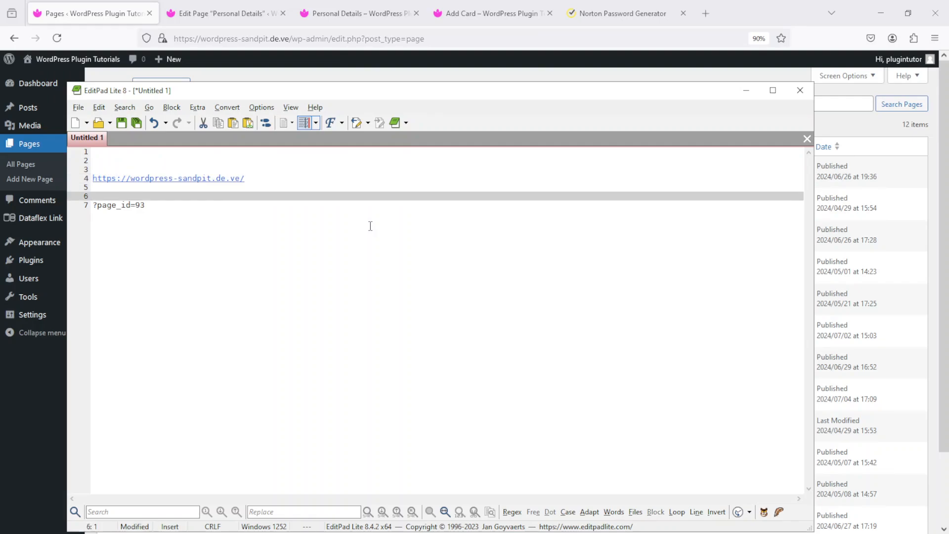
Append personal_details to the end of the base address on line 4.
key(Up)
key(Up)
key(End)
text(p)
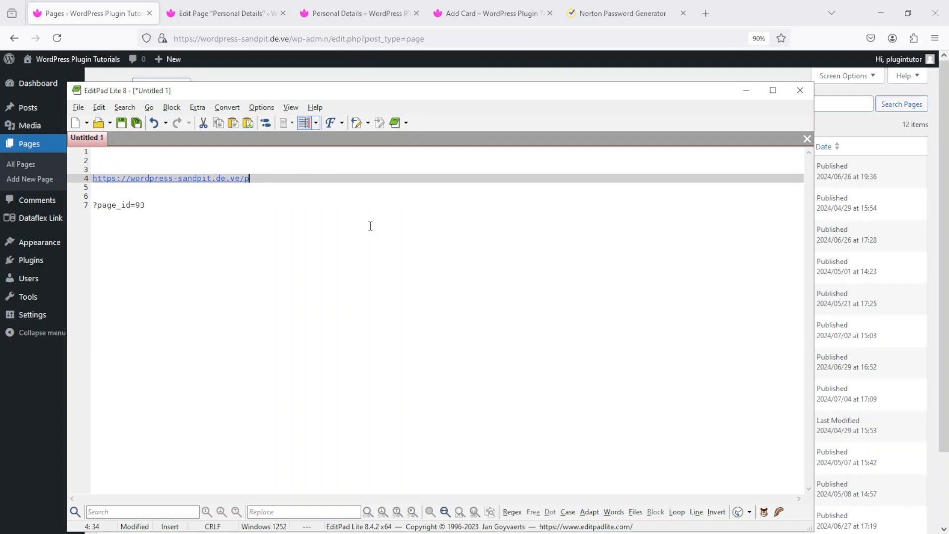
text(ersonal_details)
Delete personal_details from the end of the address on line 4.
key(shift+Left)
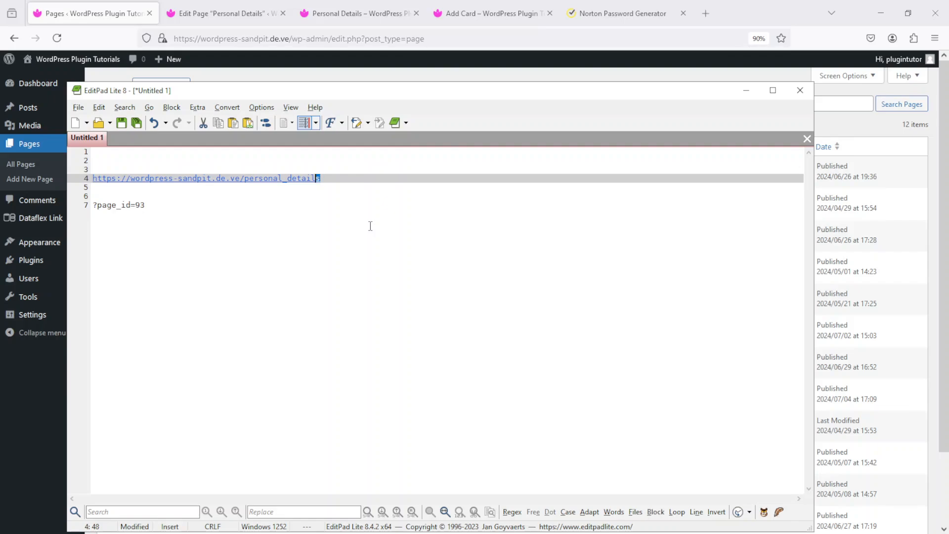
key(shift+Left)
key(shift+Left)
key(shift+Left)
key(shift+Left)
key(shift+Left)
key(shift+Left)
key(shift+Left)
key(shift+Left)
key(shift+Left)
key(shift+Left)
key(shift+Left)
key(shift+Left)
key(shift+Left)
key(shift+Left)
key(shift+Left)
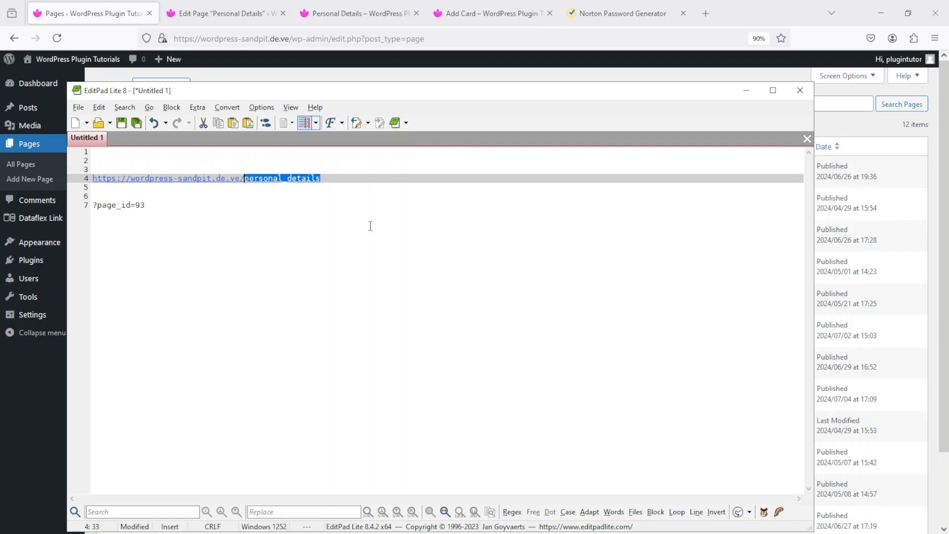
key(Delete)
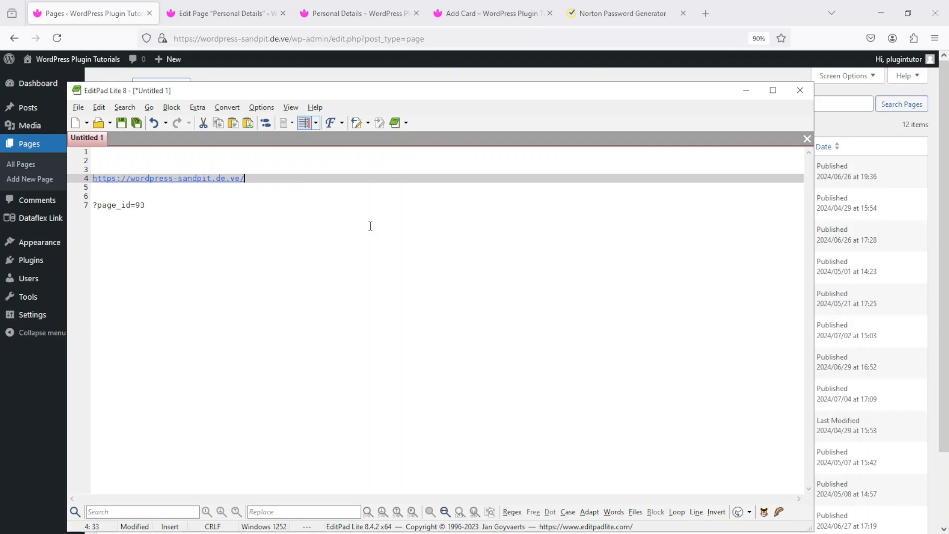
Rejoin the ?page_id=93 query string to the base address on line 4.
key(Down)
key(Down)
key(Down)
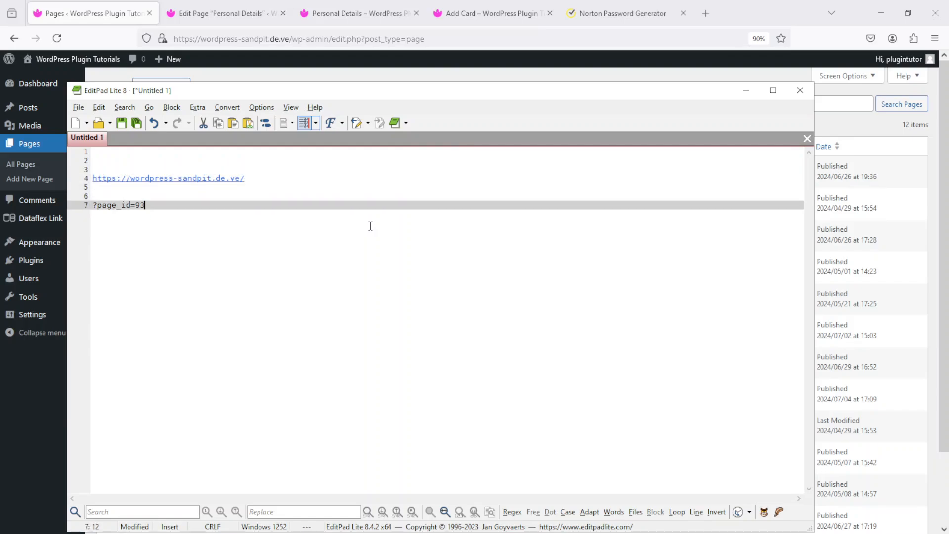
key(Home)
key(BackSpace)
key(BackSpace)
key(BackSpace)
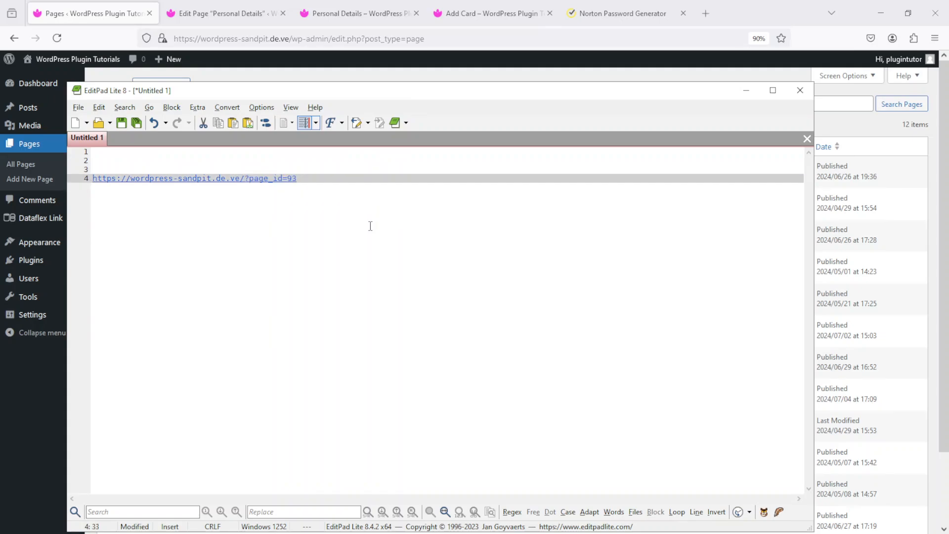
Highlight the page_id parameter name in the rejoined URL and examine its value.
key(Right)
key(shift+Right)
key(shift+Right)
key(shift+Right)
key(shift+Right)
key(shift+Right)
key(shift+Right)
key(shift+Right)
key(Right)
key(Right)
key(Right)
Undo the rejoining and the deletion, and copy the whole personal_details URL from line 4.
key(ctrl+z)
key(ctrl+z)
key(ctrl+z)
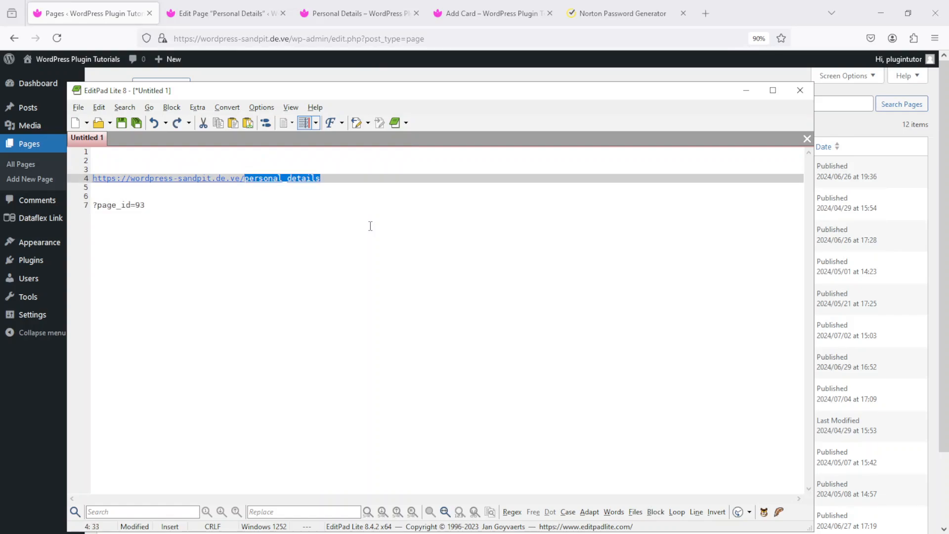
key(Right)
key(End)
key(shift+Home)
key(ctrl+c)
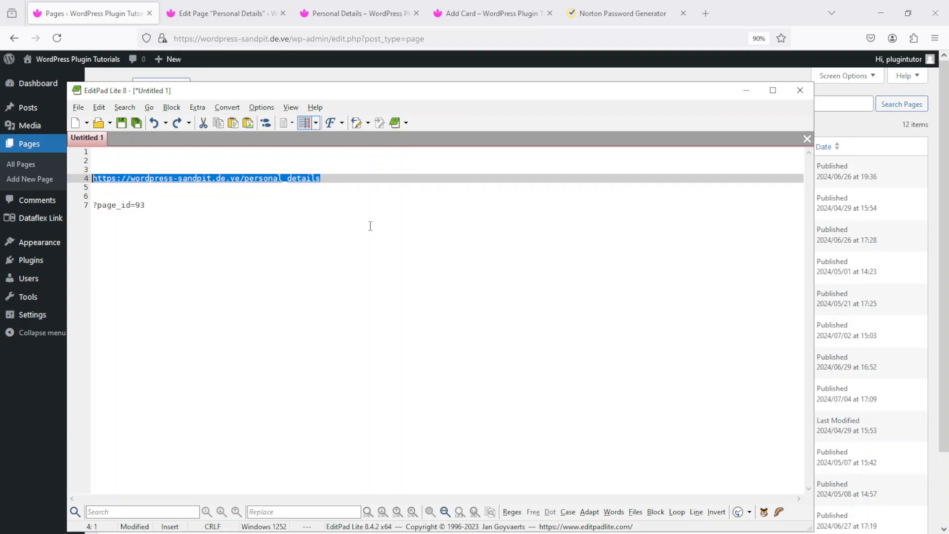
Redo the removal of personal_details and the rejoining of the query string to the base address.
key(Down)
key(Down)
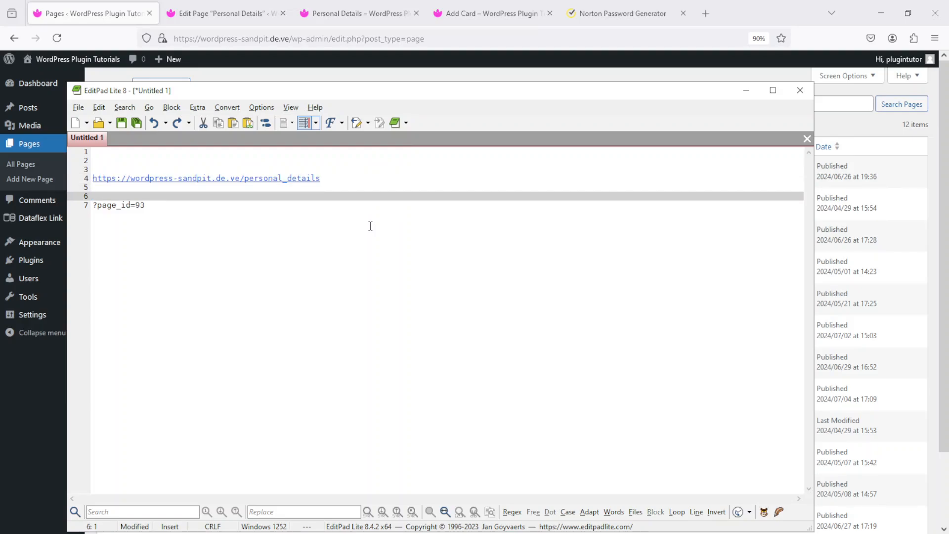
key(ctrl+y)
key(ctrl+y)
key(ctrl+y)
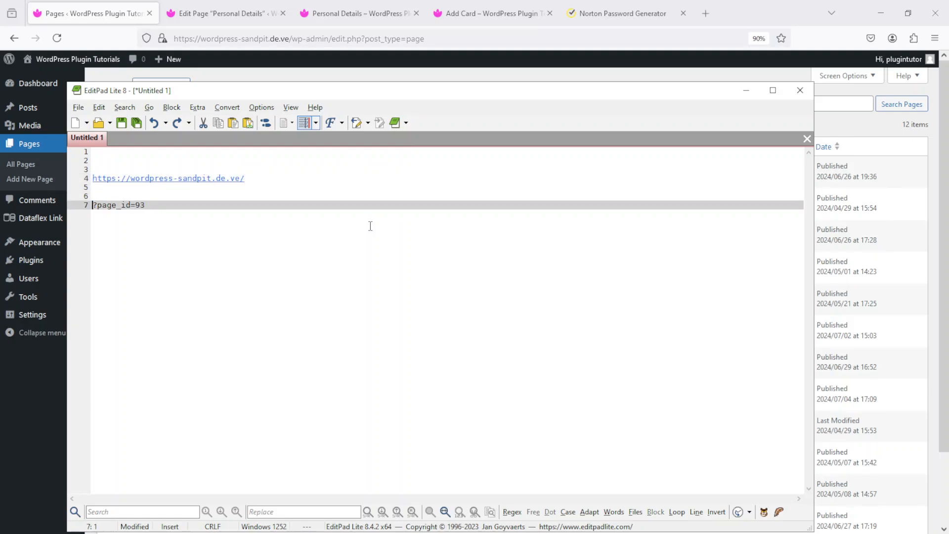
Paste the copied personal_details URL on line 7, three lines below the Add Card page's URL.
key(Return)
key(Return)
key(Return)
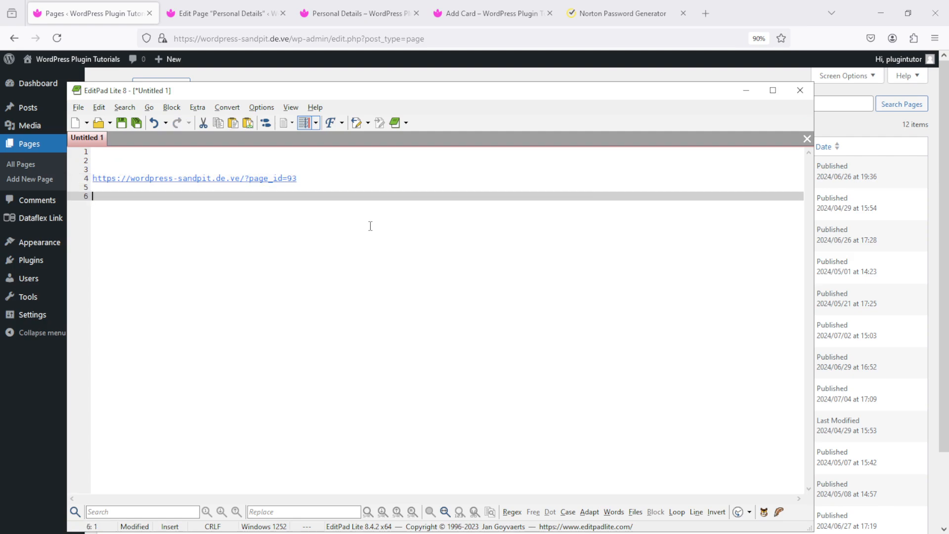
key(ctrl+v)
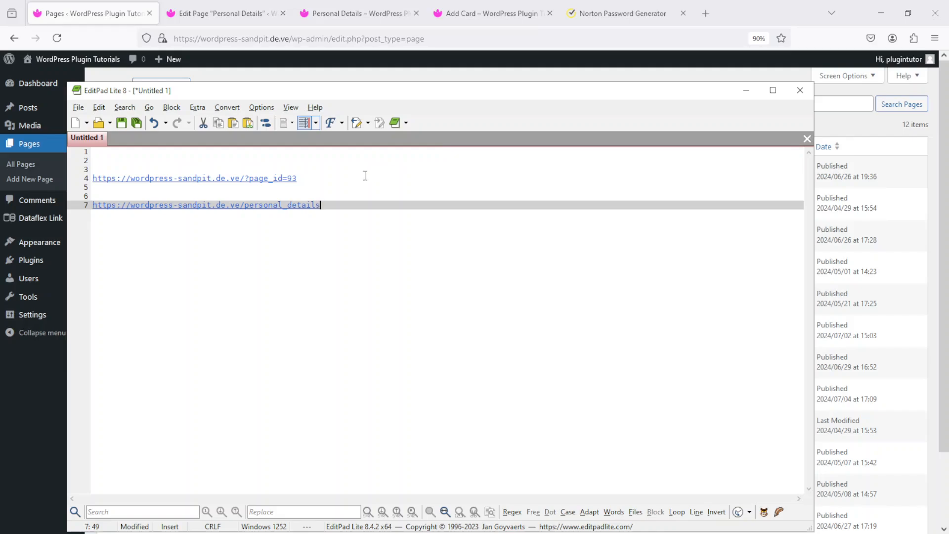
Highlight the page_id parameter name in the URL on line 4.
click(305, 179)
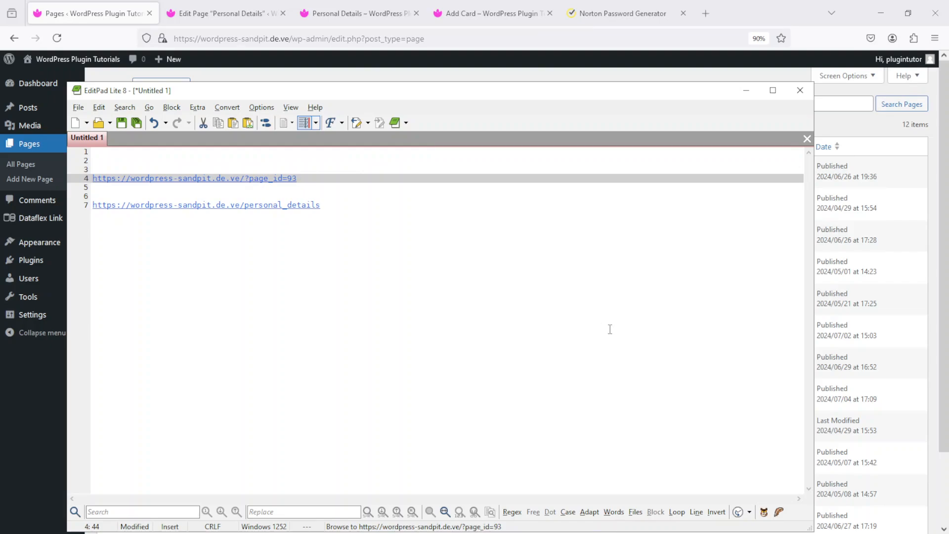
key(Left)
key(Left)
key(Left)
key(Left)
key(Left)
key(Left)
key(Left)
key(shift+Right)
key(shift+Right)
key(shift+Right)
key(shift+Right)
key(shift+Right)
key(shift+Right)
key(shift+Right)
key(Right)
Append the extra parameter &this=that to the ?page_id=93 URL on line 4.
key(shift+Right)
key(Right)
key(Right)
key(Right)
key(Left)
text(&this=that)
Append the query string /?this=that to the personal_details URL on line 7.
key(Down)
key(Down)
key(Down)
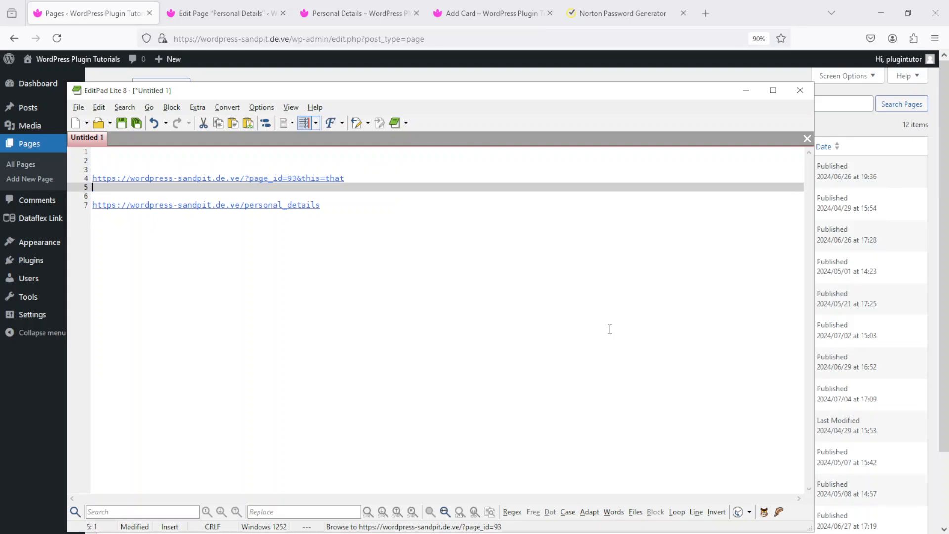
key(Left)
key(Left)
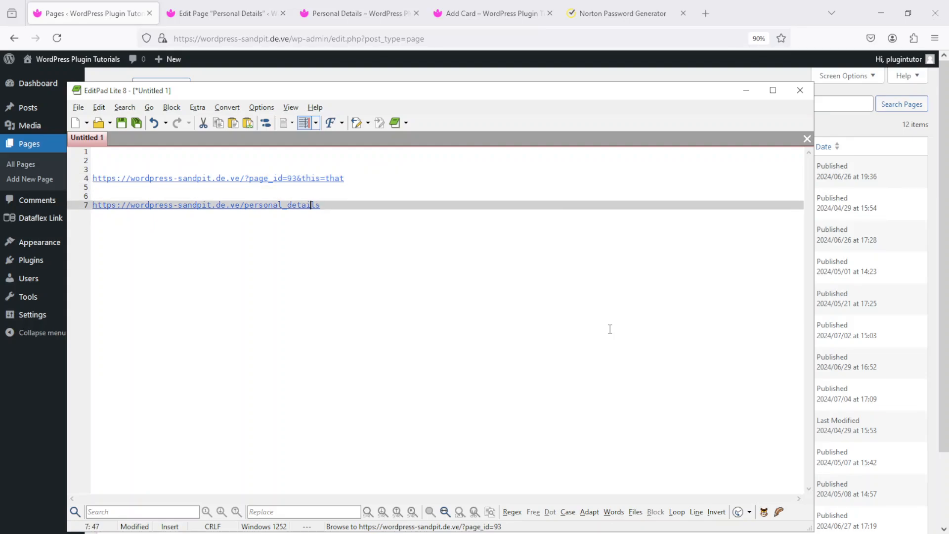
key(Left)
key(Left)
key(Left)
key(Left)
key(Left)
key(Left)
key(Left)
key(Left)
key(Right)
key(Right)
key(Right)
key(End)
text(/?this=that)
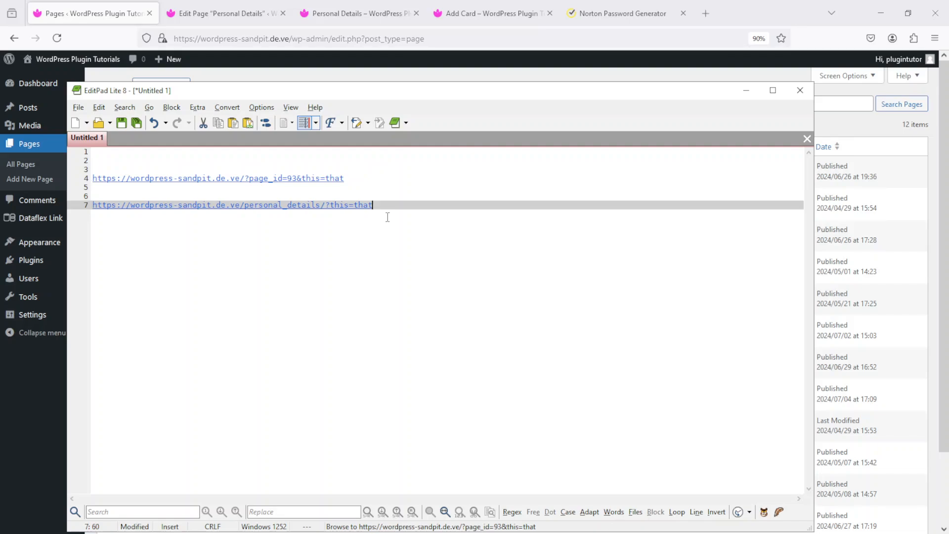
Switch back to the browser and open the Cards database from Dataflex Link's database list for editing.
key(alt+Tab)
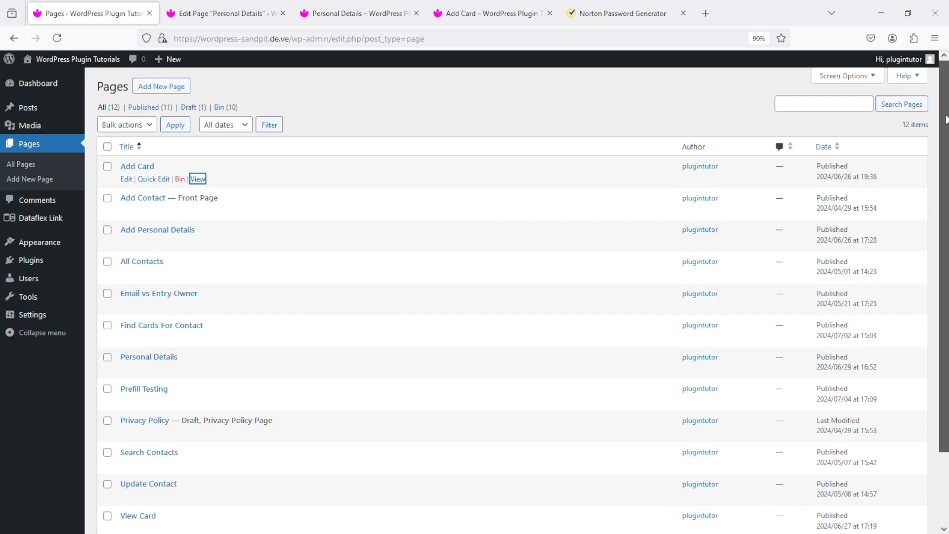
scroll(942, 118, down, 1)
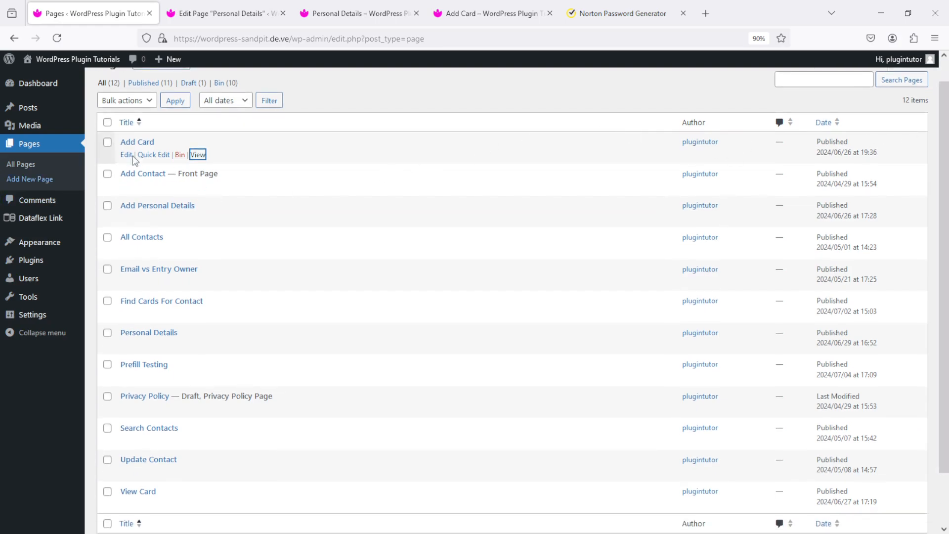
mouse_move(55, 219)
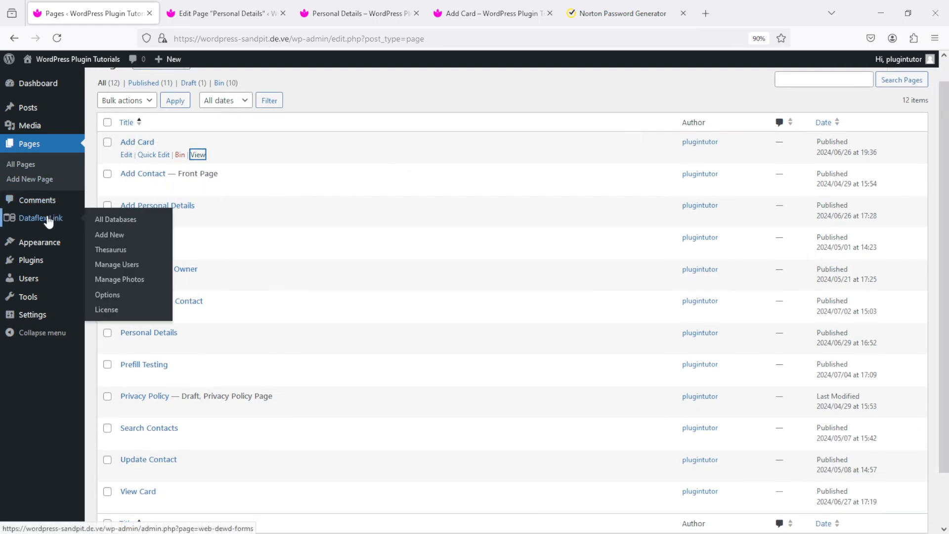
click(107, 222)
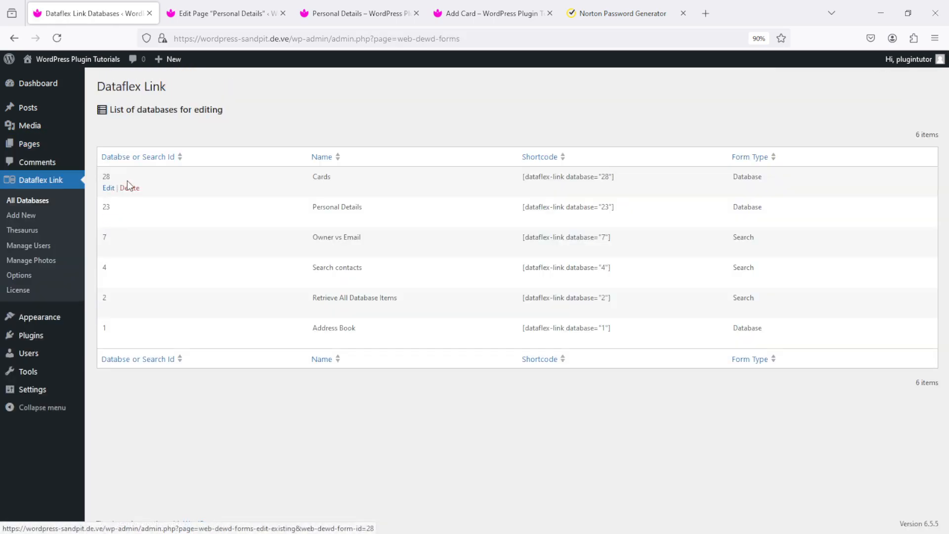
click(108, 190)
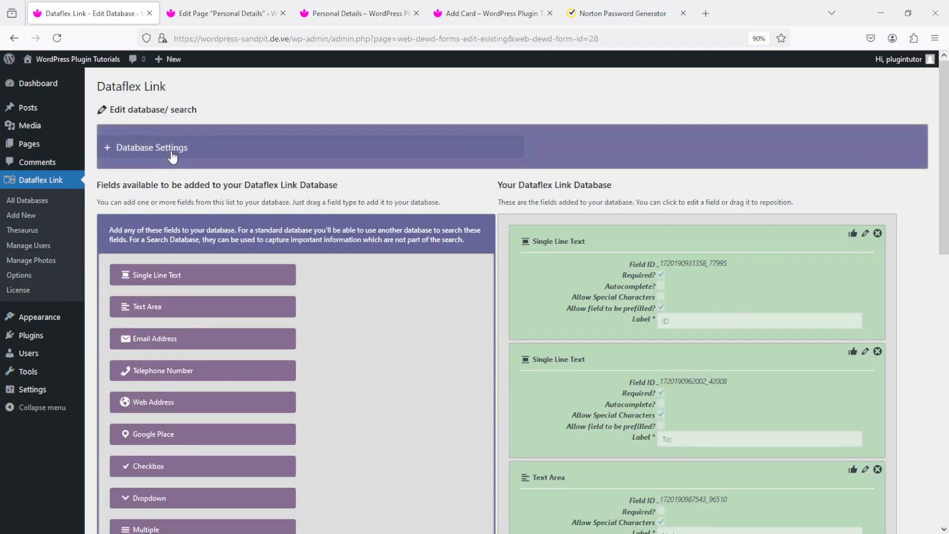
Rename the Cards database to Add Greetings Card in its database settings and save the settings.
click(166, 159)
click(155, 185)
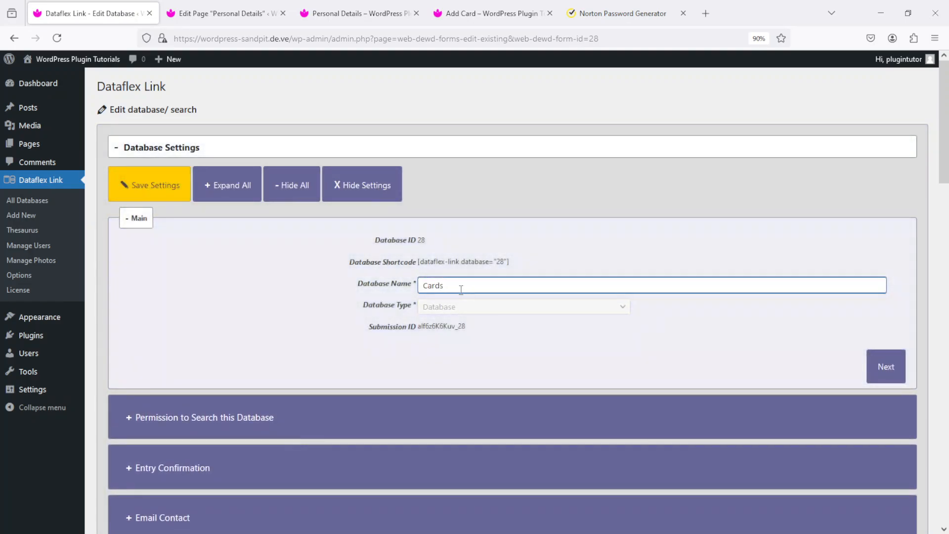
click(424, 286)
text(Add Greetings)
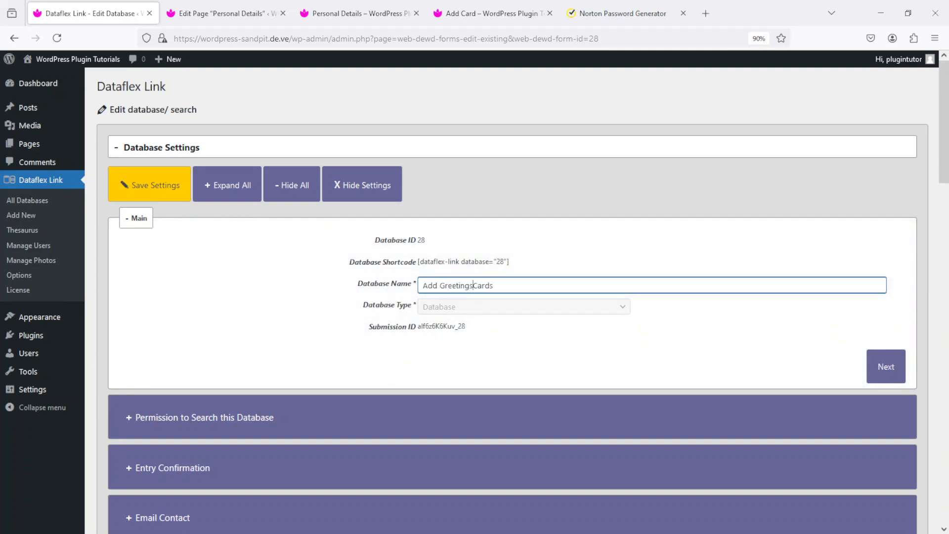
key(End)
key(BackSpace)
click(148, 185)
click(356, 231)
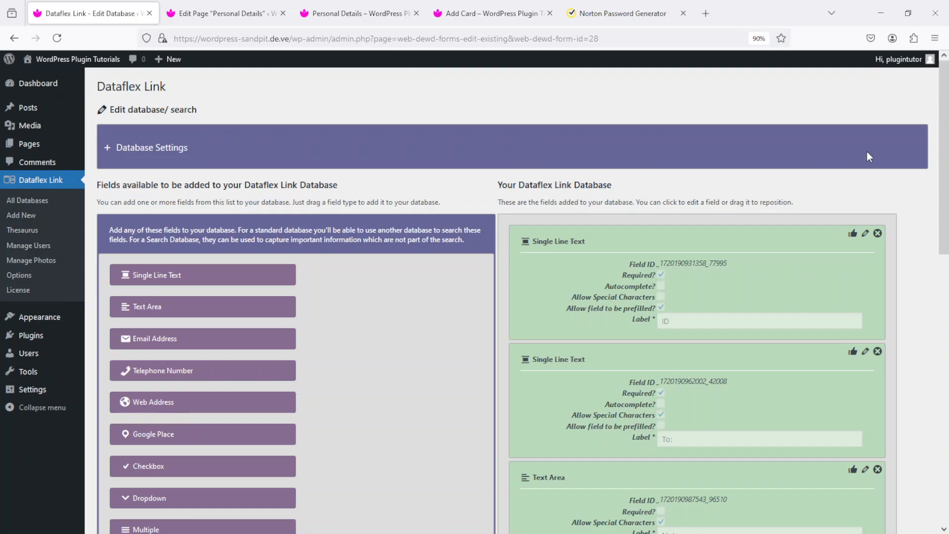
Copy the field ID of the single line text field labelled ID in the database.
drag(945, 115, 944, 160)
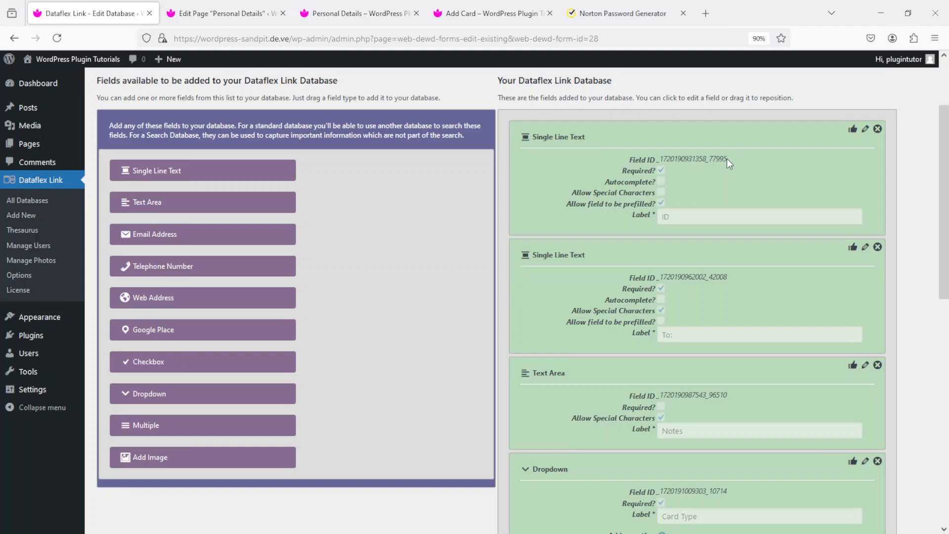
drag(727, 160, 660, 163)
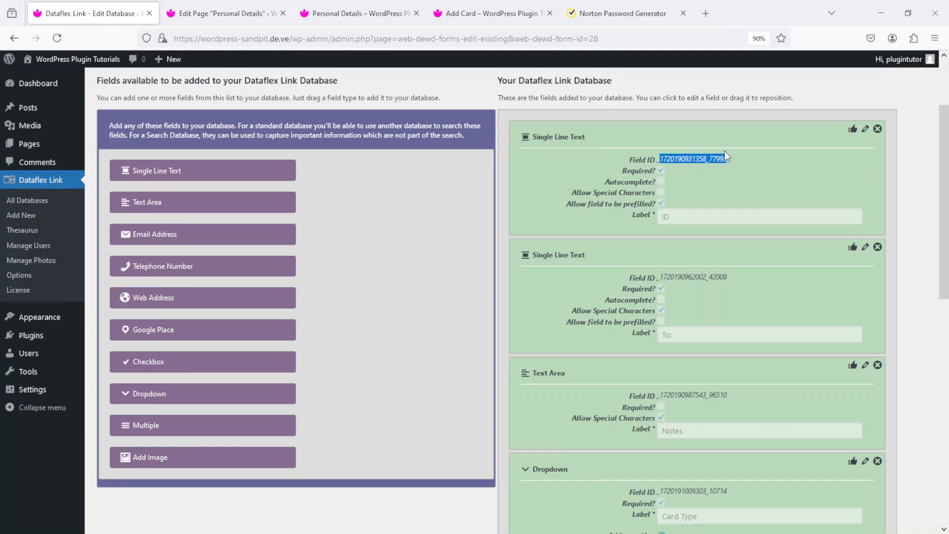
click(731, 162)
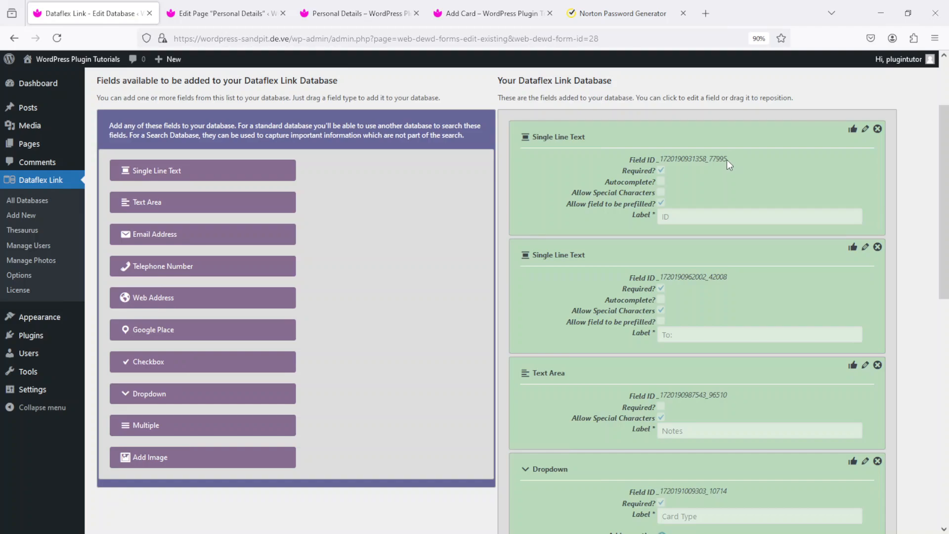
drag(727, 161, 659, 163)
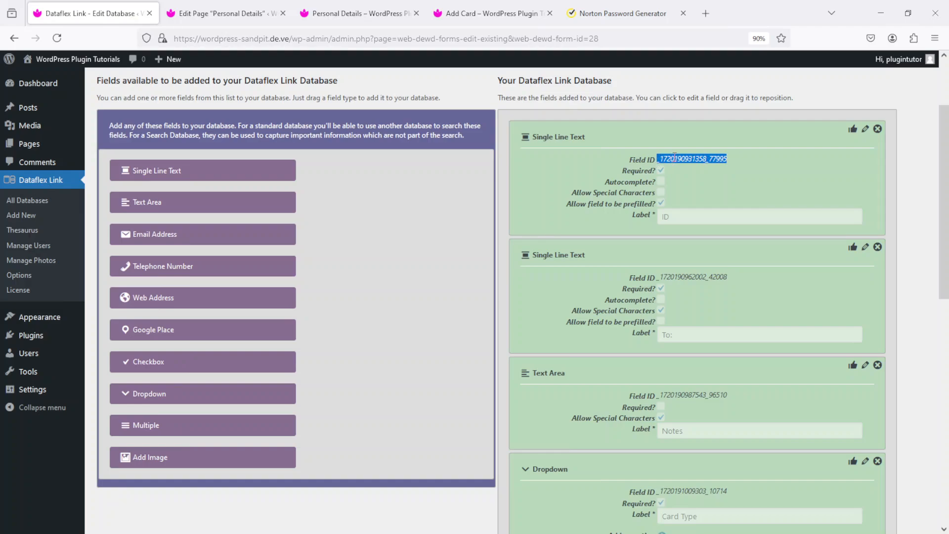
right_click(674, 159)
click(692, 170)
Return to the open Personal Details record and go to its empty Add Card link field.
click(226, 4)
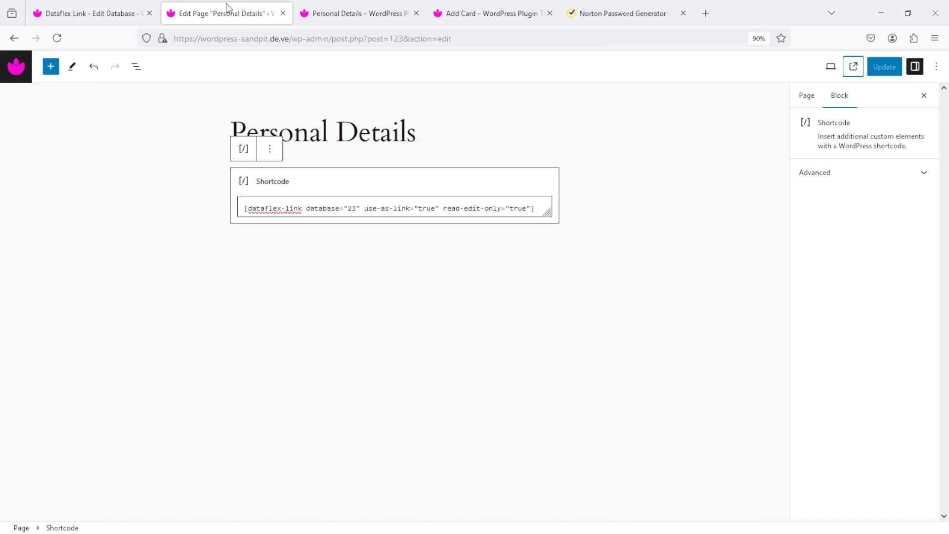
click(337, 7)
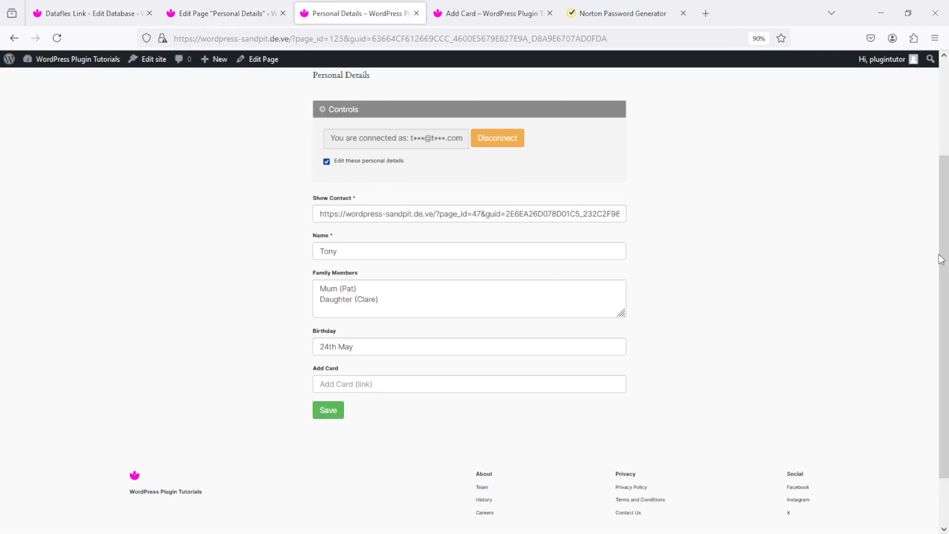
click(451, 384)
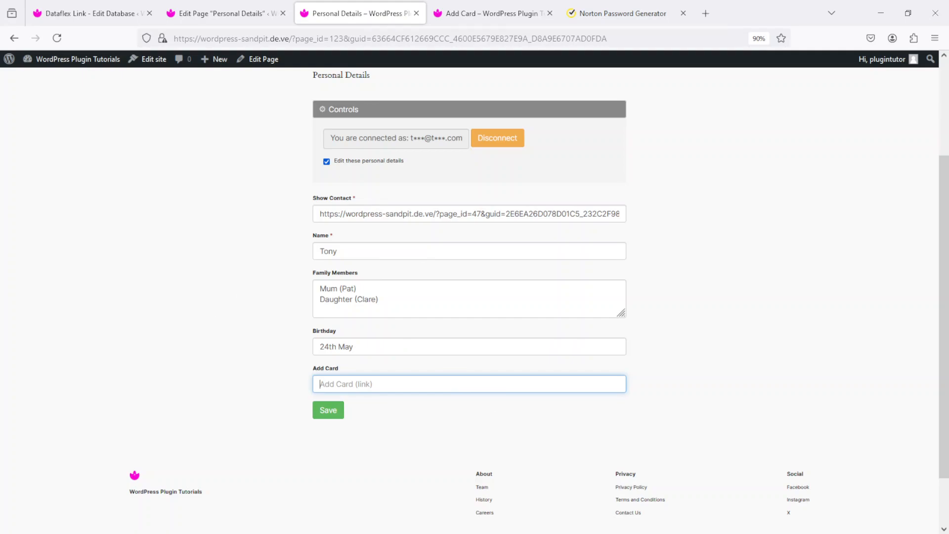
Switch to the text editor and remove the &this=that parameter from the ?page_id=93 URL on line 4.
key(alt+Tab)
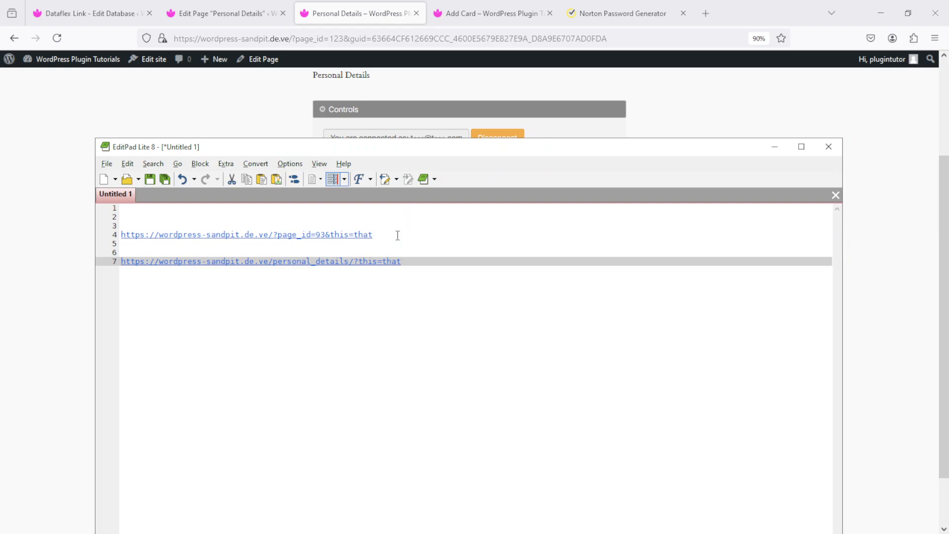
click(397, 235)
key(shift+Left)
key(shift+Left)
key(shift+Left)
key(shift+Left)
key(shift+Left)
key(shift+Left)
key(shift+Left)
key(shift+Left)
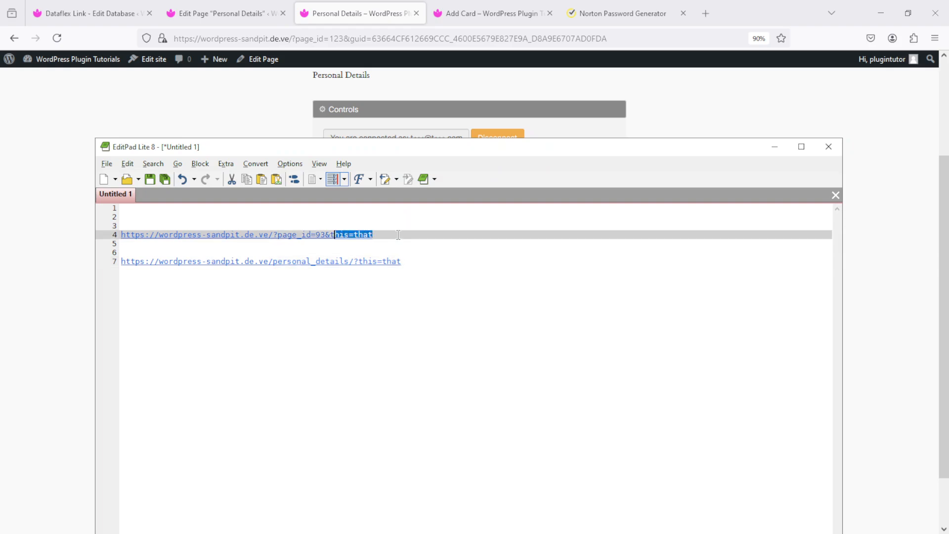
key(shift+Left)
key(Delete)
key(Left)
key(Left)
key(Left)
key(Left)
key(Left)
key(Left)
key(Left)
key(Left)
key(Left)
key(Left)
key(Left)
key(Left)
key(Right)
key(Right)
key(Right)
key(Right)
key(Right)
key(Right)
key(Right)
key(Right)
key(Right)
key(Right)
key(Right)
key(Right)
key(Right)
key(Left)
key(BackSpace)
View the ID field on the Add Card page and hide the developer console.
click(466, 7)
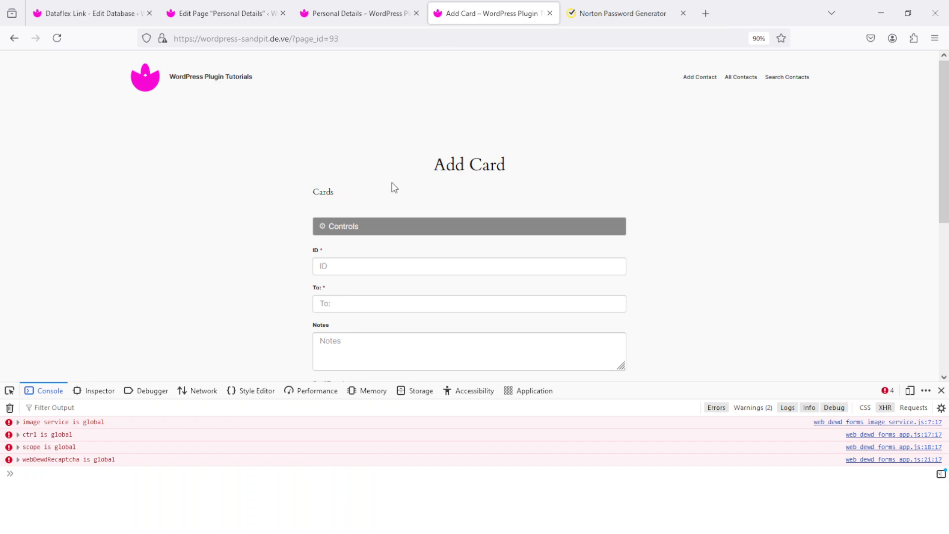
click(340, 267)
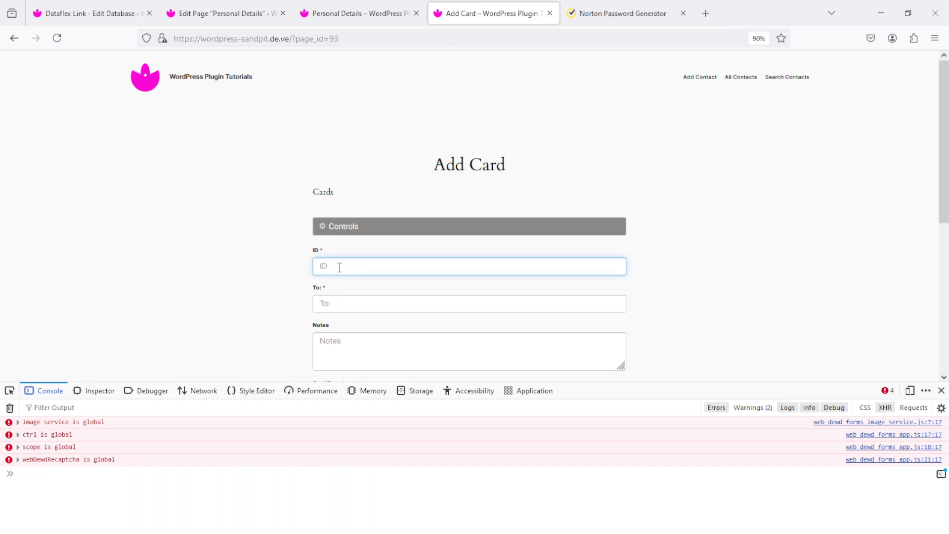
key(alt+Tab)
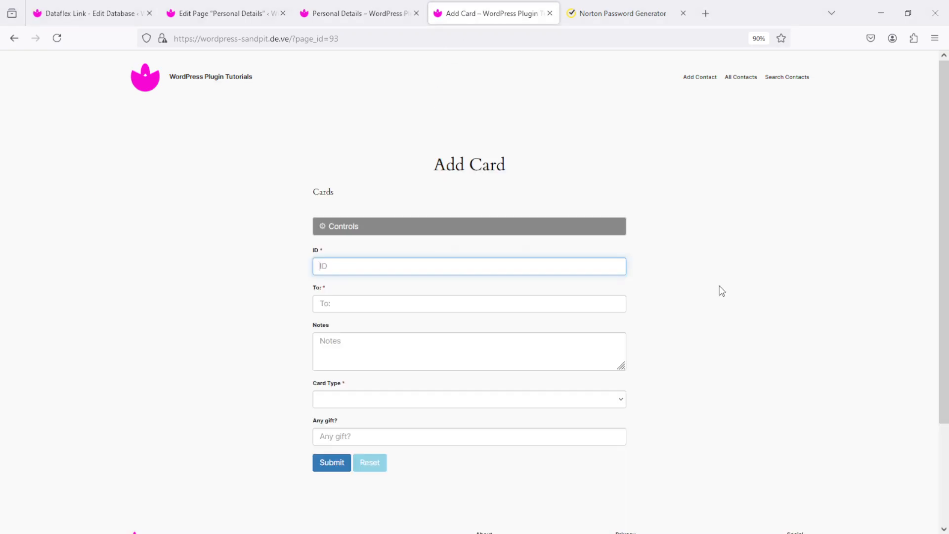
key(alt+Tab)
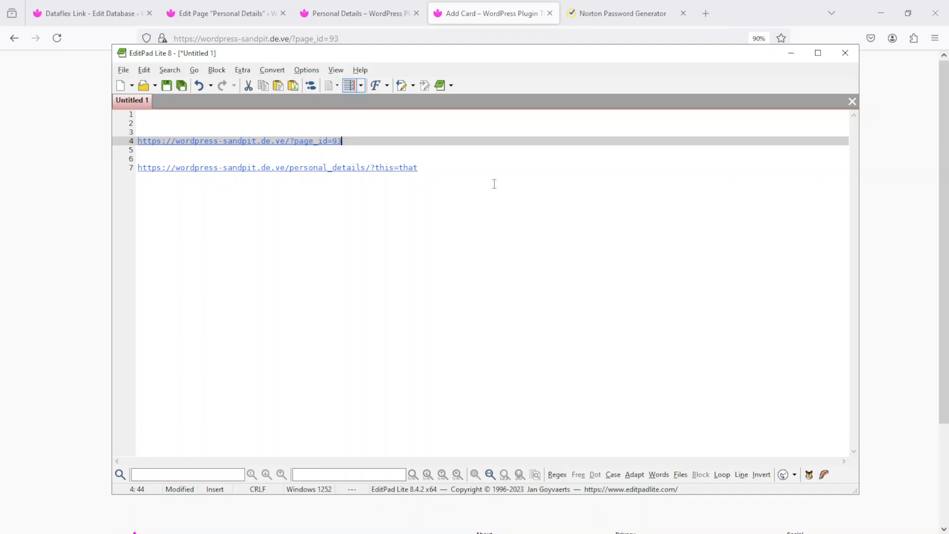
text(&)
key(ctrl+v)
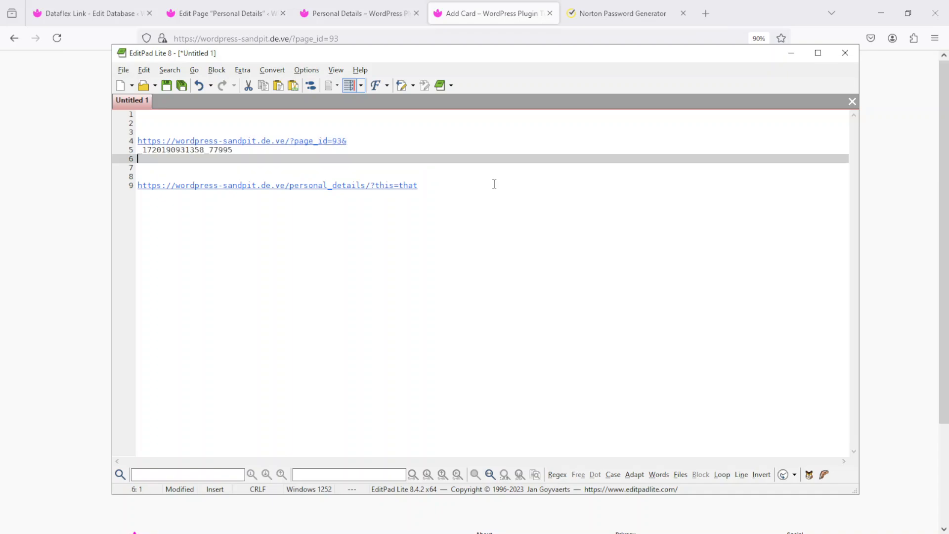
key(Left)
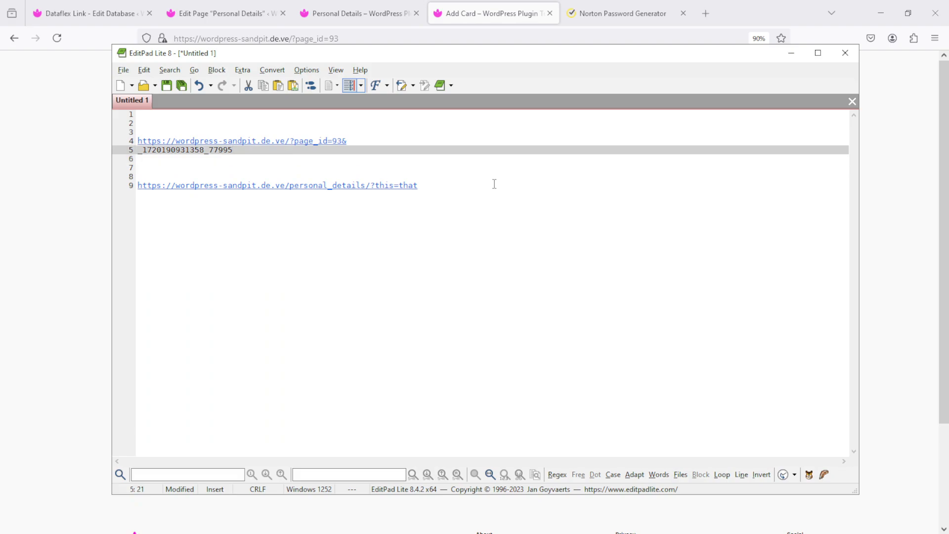
key(Home)
key(BackSpace)
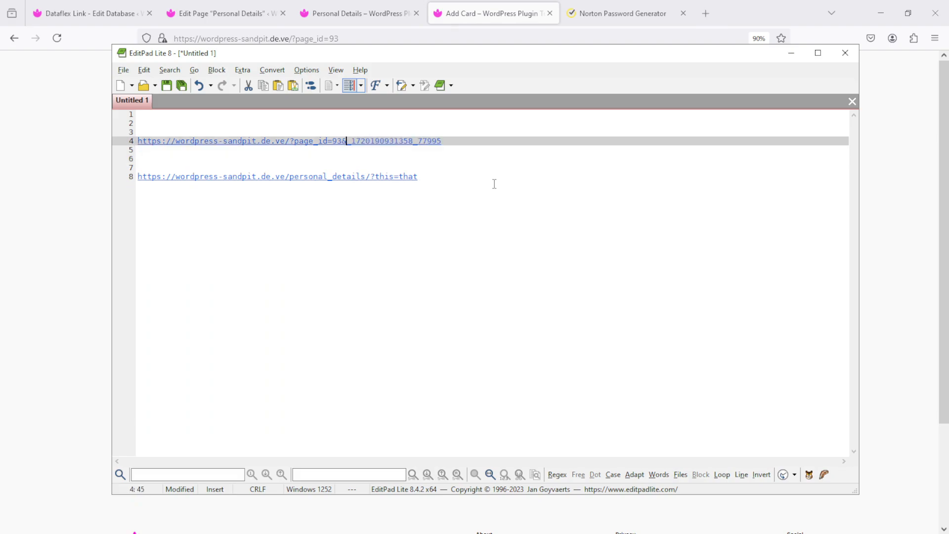
key(Right)
key(Right)
key(Right)
key(Right)
key(Right)
key(Right)
key(Right)
key(Right)
key(Right)
key(Right)
key(Right)
key(Right)
key(Right)
key(Right)
key(Right)
key(Right)
text(=)
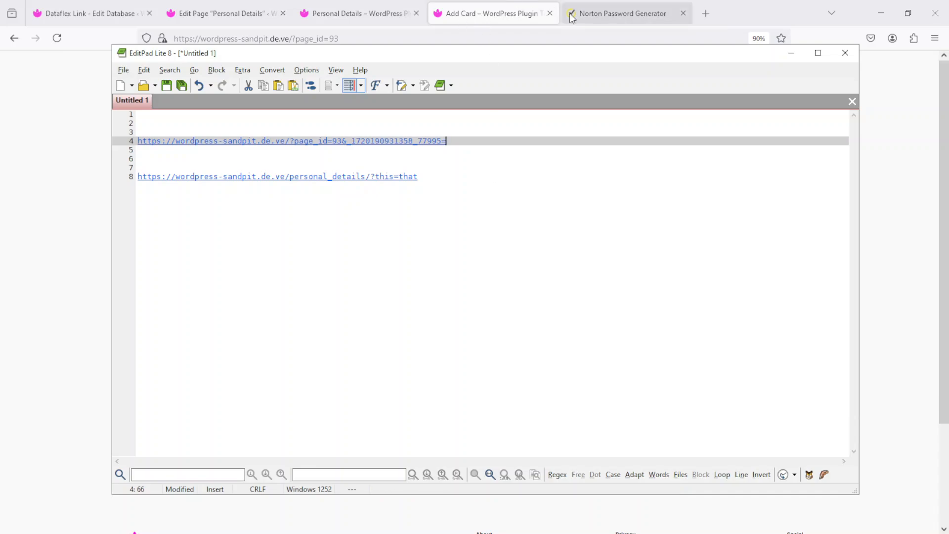
In the Norton Password Generator, set the length to 20 and include mixed case, punctuation and numbers.
click(611, 11)
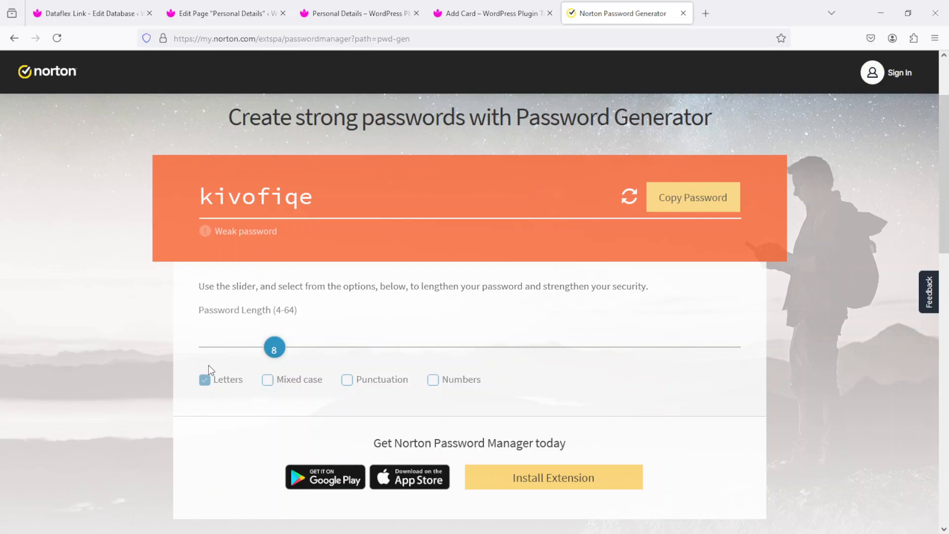
drag(270, 352, 379, 365)
click(267, 380)
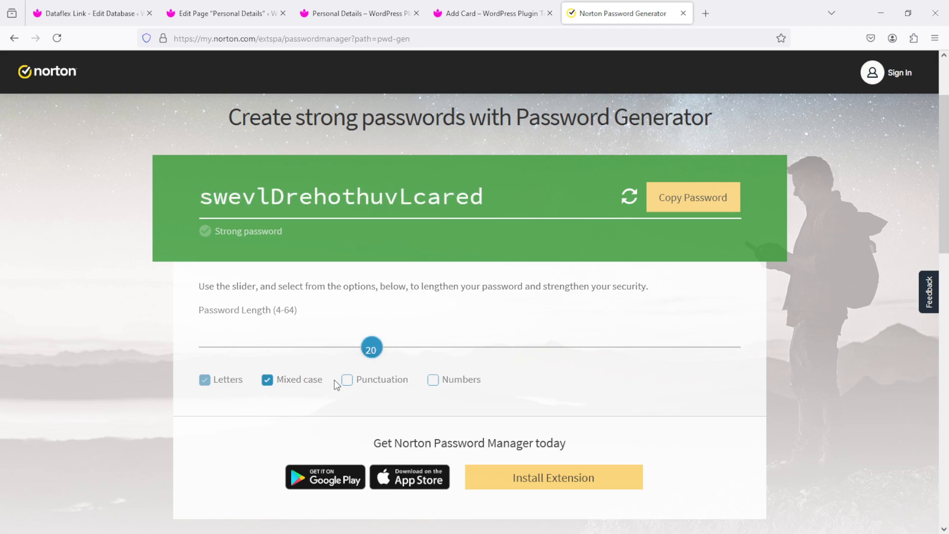
click(347, 381)
click(434, 383)
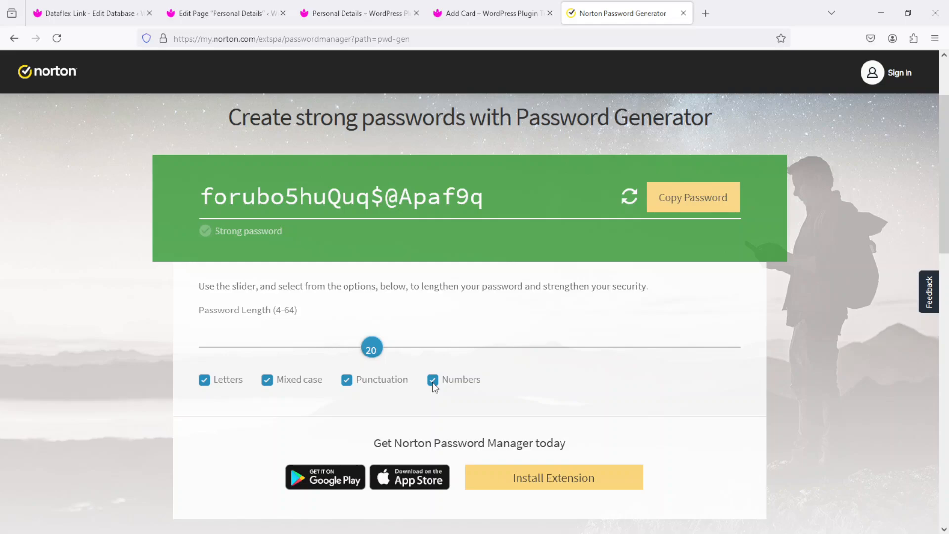
Exclude mixed case, punctuation and numbers from the generated password and set its length to 7.
scroll(582, 266, down, 1)
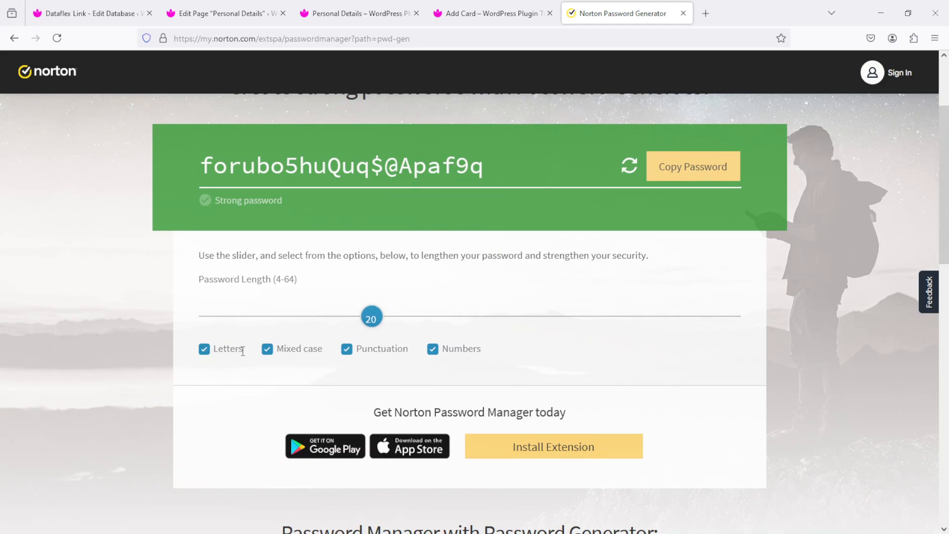
click(268, 350)
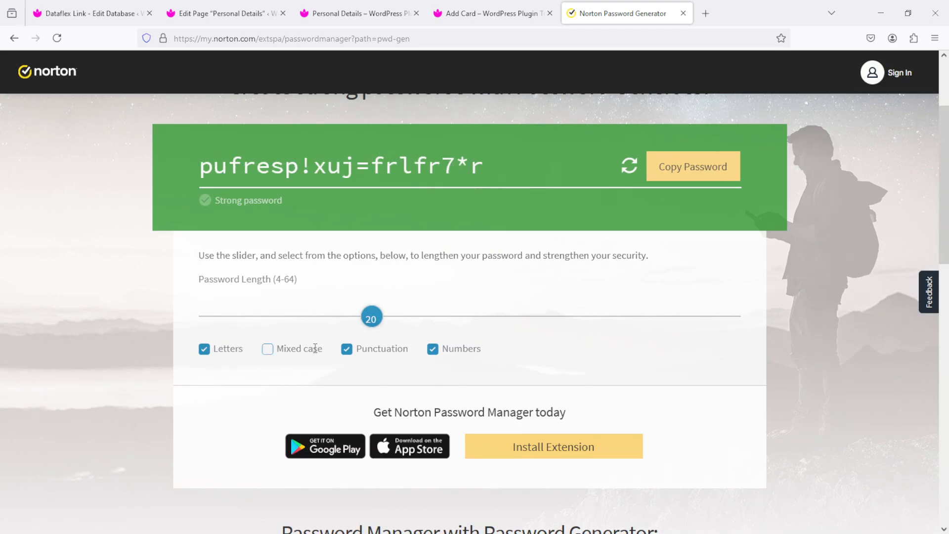
click(346, 350)
click(432, 349)
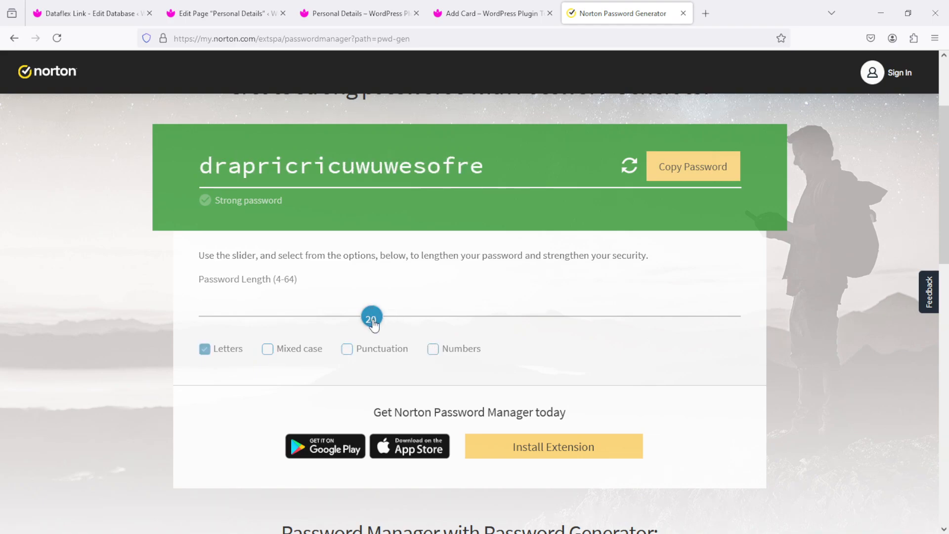
drag(374, 324, 266, 333)
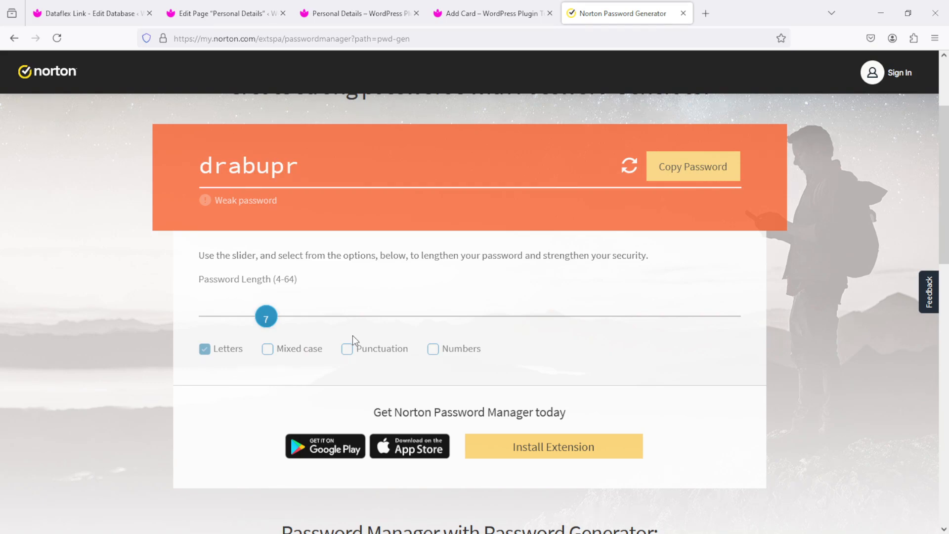
Copy the generated value from the password generator and append it to the ?page_id=93 URL on line 4 in EditPad Lite.
click(703, 168)
click(484, 5)
key(alt+Tab)
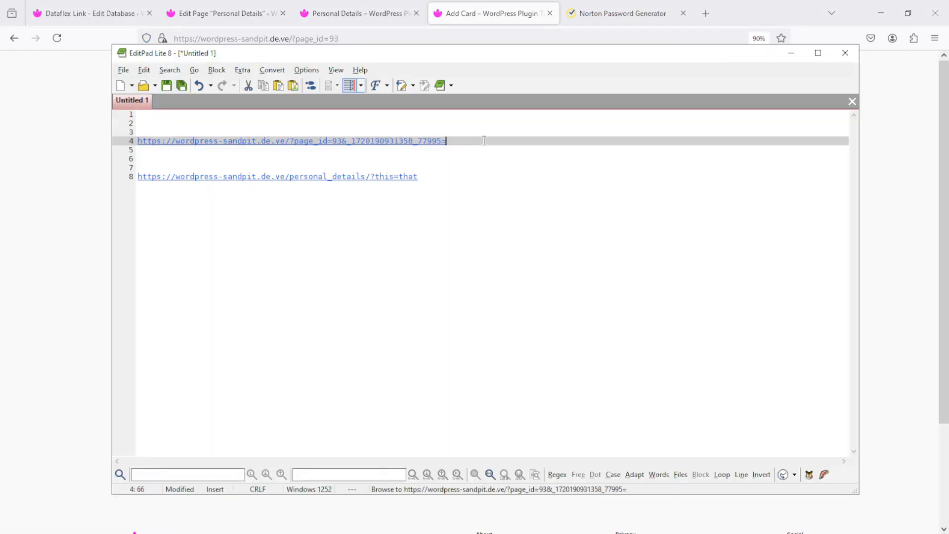
key(ctrl+v)
Remove this=that after the question mark in the personal_details URL on line 8.
click(452, 174)
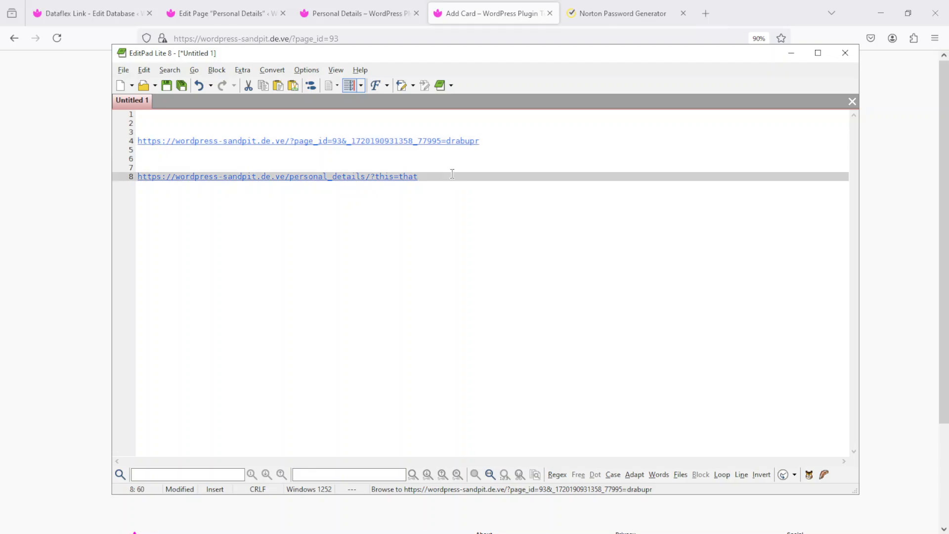
key(shift+Left)
key(shift+Left)
key(shift+Left)
key(shift+Left)
key(shift+Left)
key(shift+Left)
key(shift+Left)
key(shift+Left)
key(shift+Left)
key(Delete)
key(Up)
key(Up)
key(Up)
key(Up)
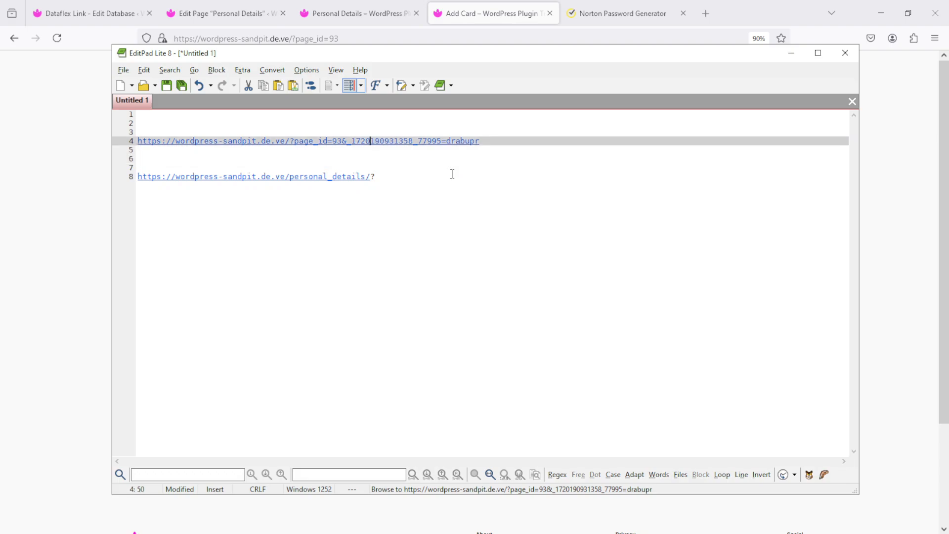
key(Left)
key(Left)
key(Left)
key(shift+End)
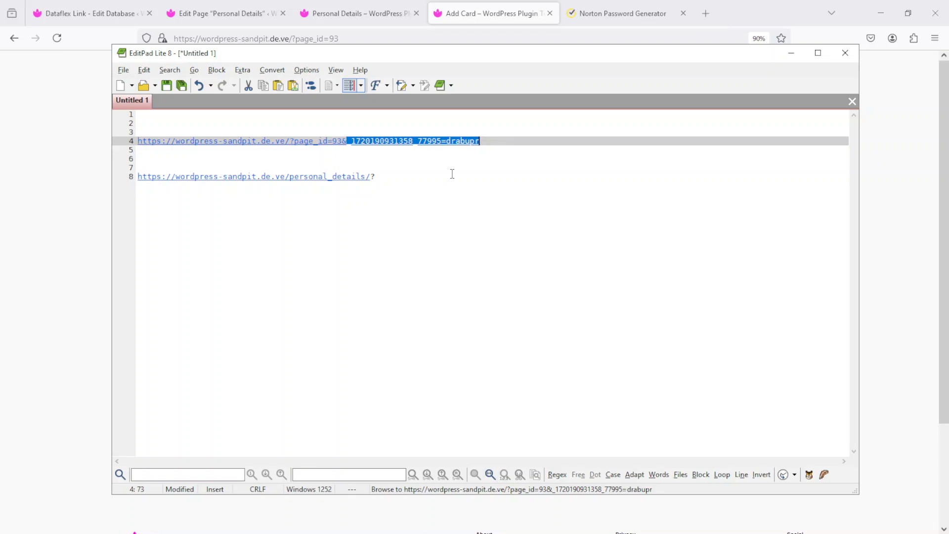
key(Down)
key(Down)
key(Down)
key(Down)
key(Left)
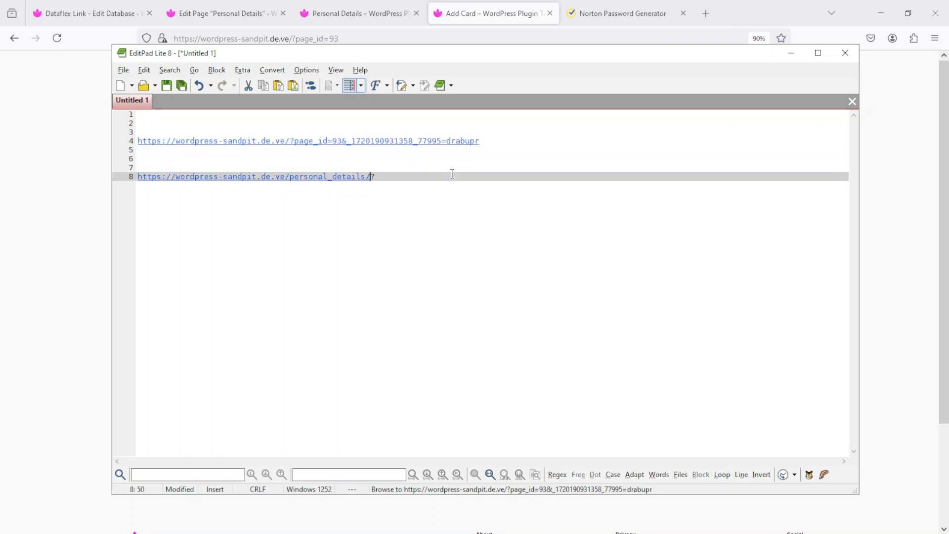
key(Right)
key(ctrl+v)
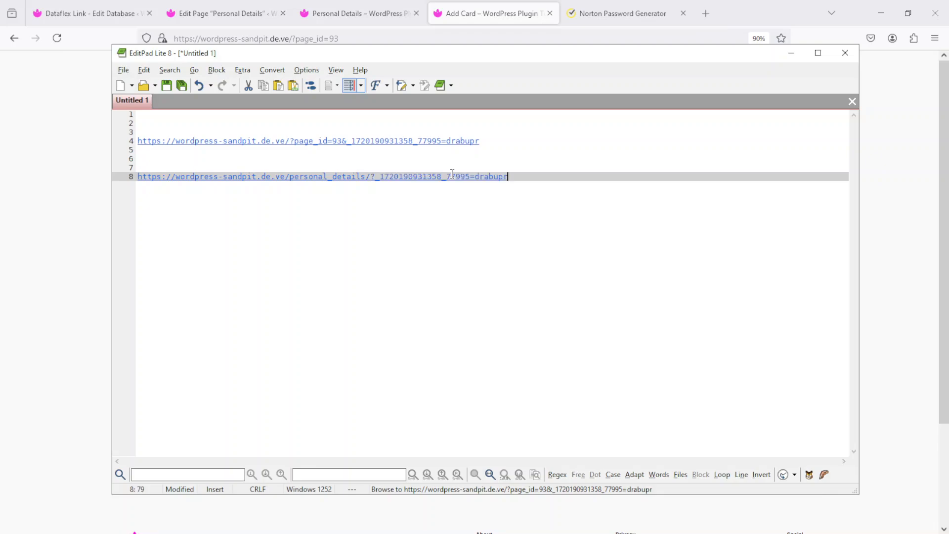
Enter the full line 4 URL as the Add Card link of the Personal Details record in the browser, save it and open the link.
click(497, 141)
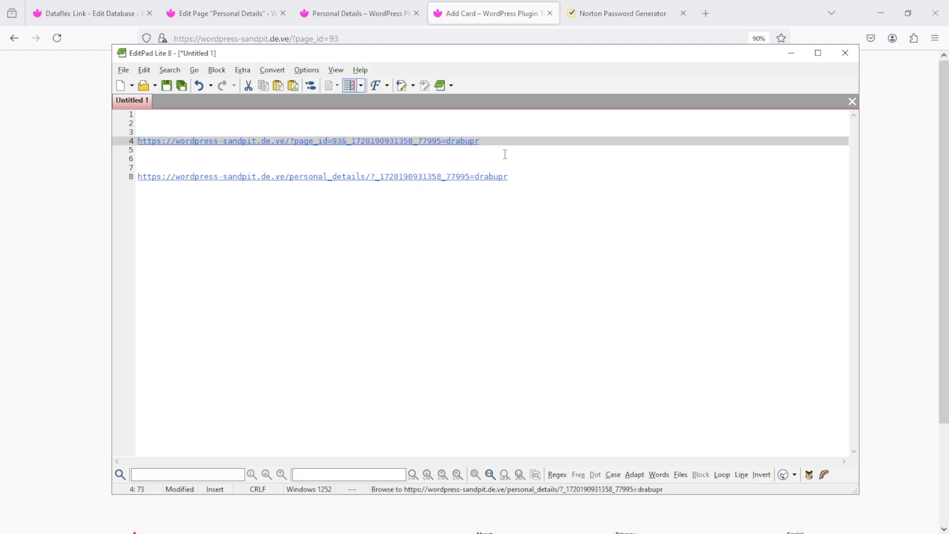
key(shift+Home)
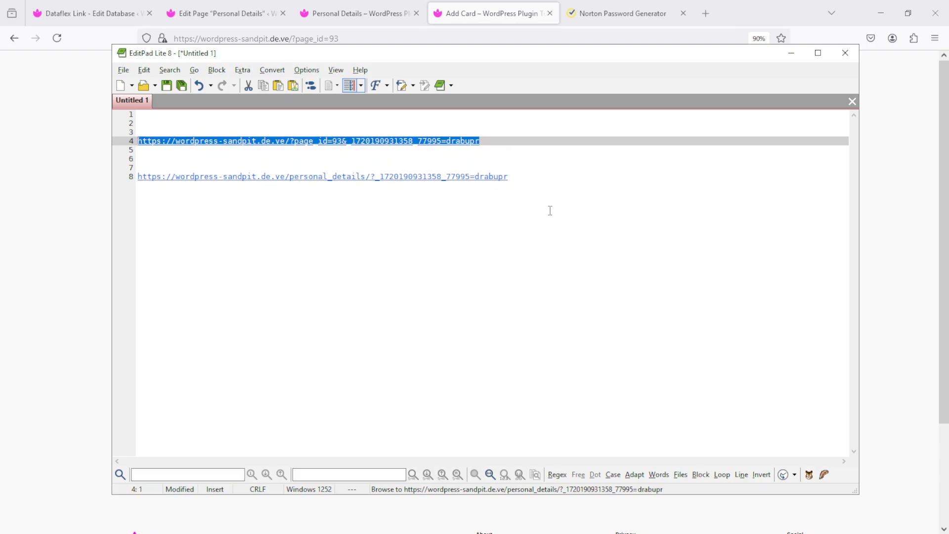
click(367, 10)
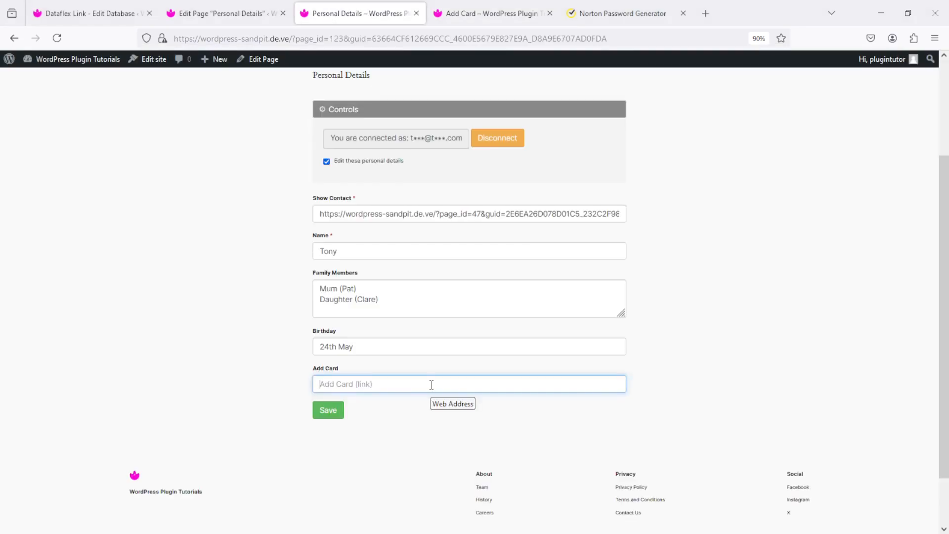
key(ctrl+v)
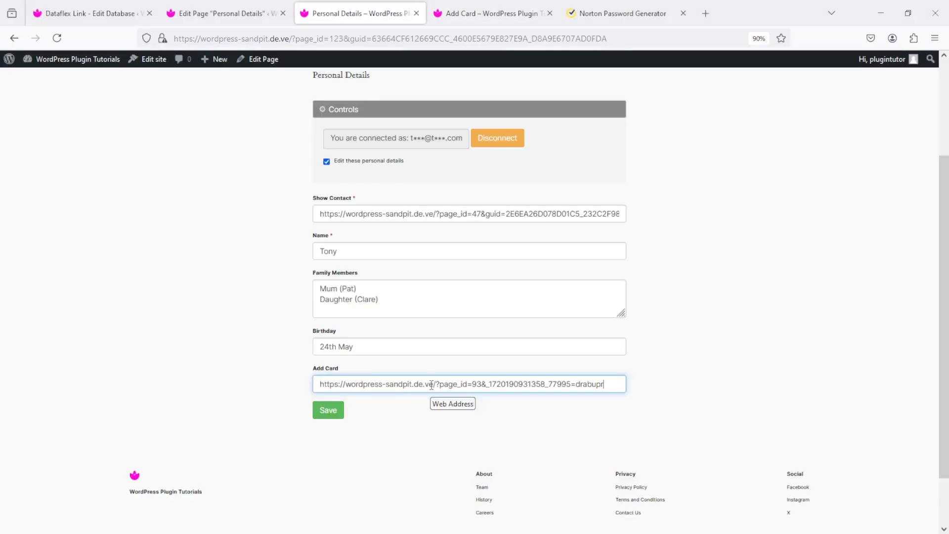
click(328, 410)
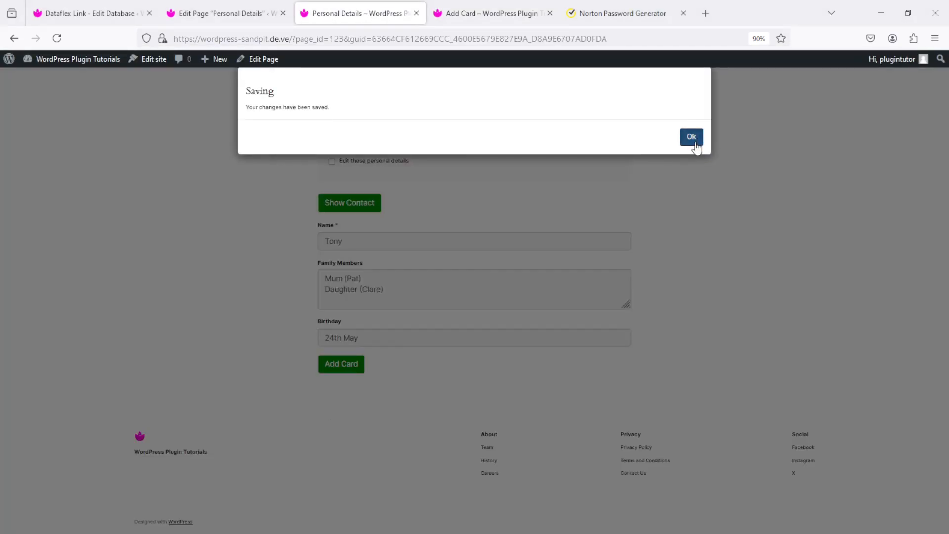
click(692, 138)
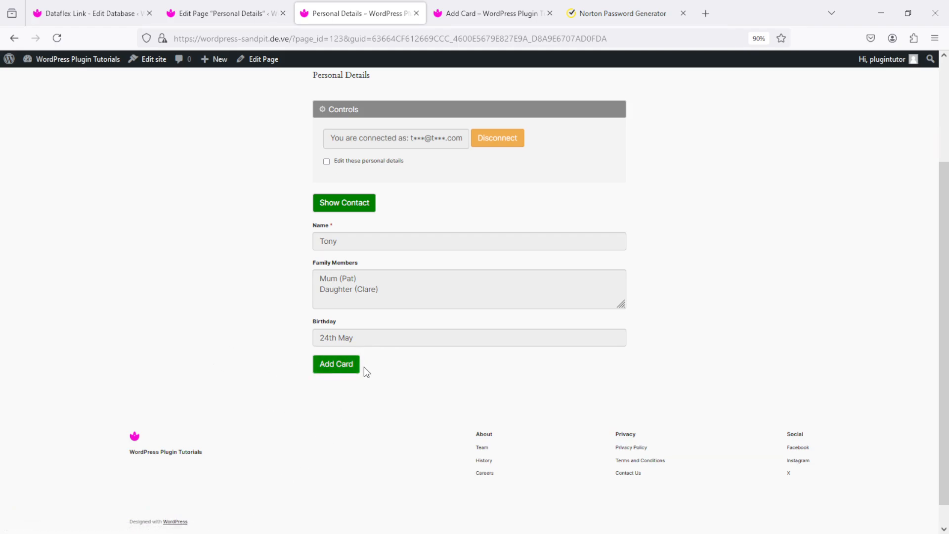
click(338, 367)
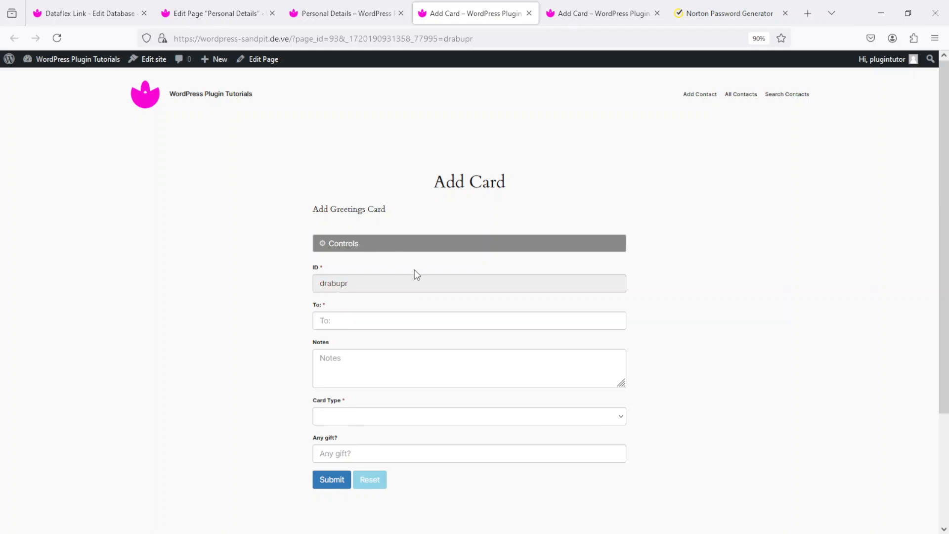
Test the Add Card URL with the last two characters of its ID value removed, and restore the full value.
click(501, 36)
click(504, 40)
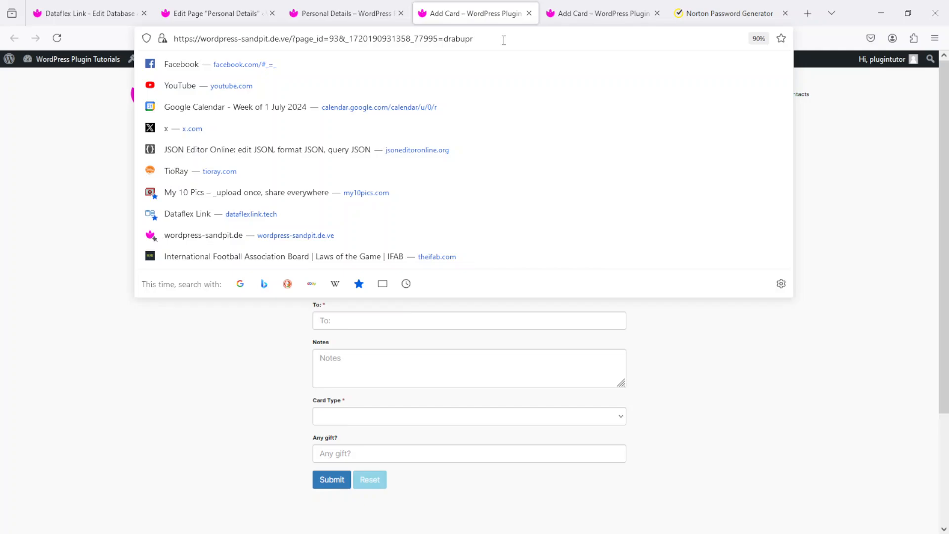
key(BackSpace)
key(BackSpace)
key(Return)
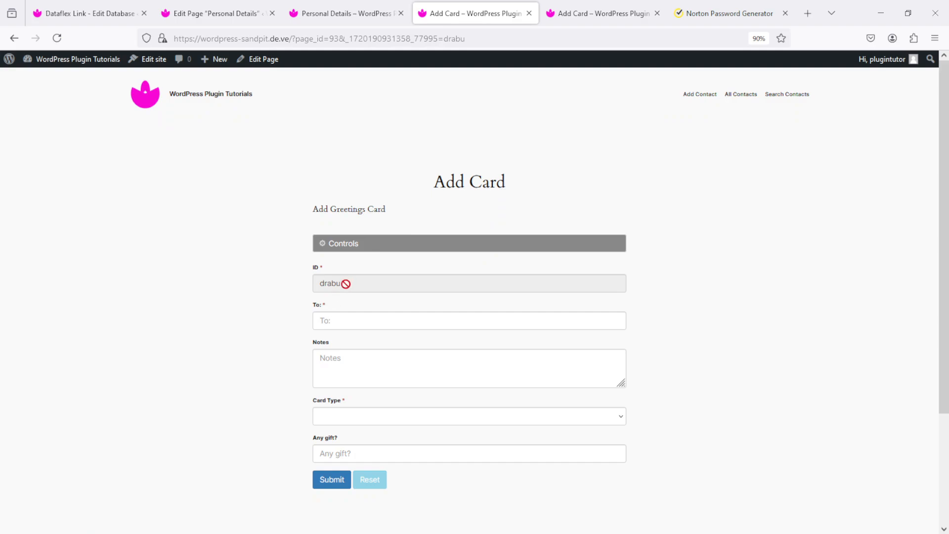
click(512, 39)
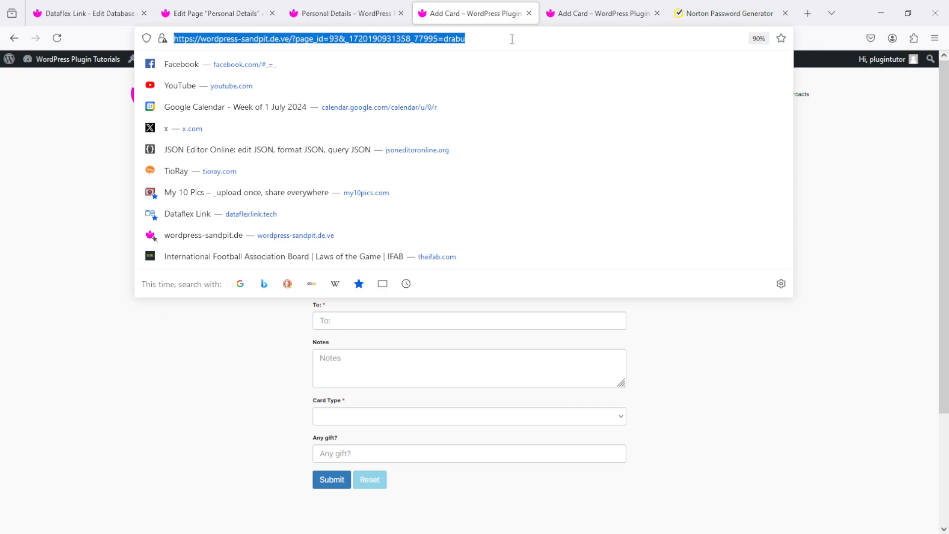
click(512, 39)
text(pr)
key(Return)
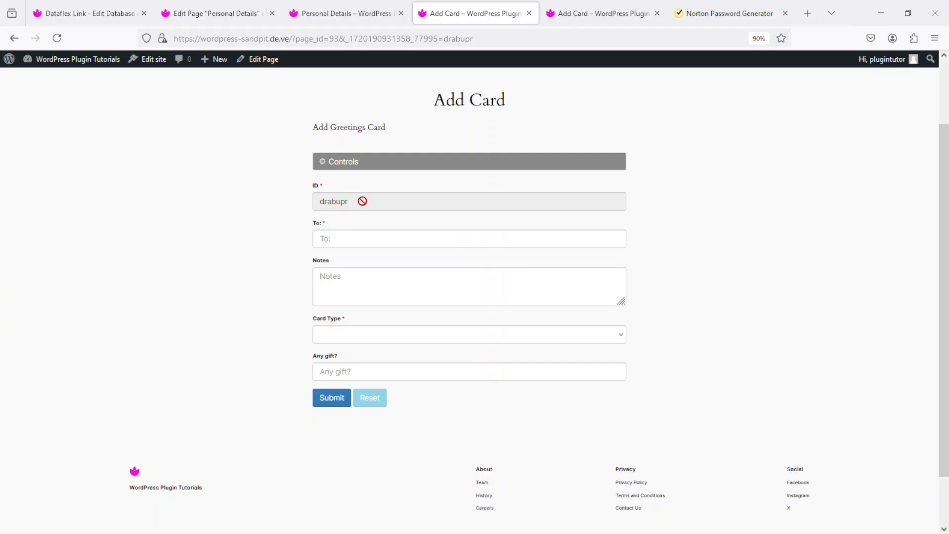
View the contact linked from the Personal Details record, go back to Personal Details and return to the Add Card form.
click(383, 241)
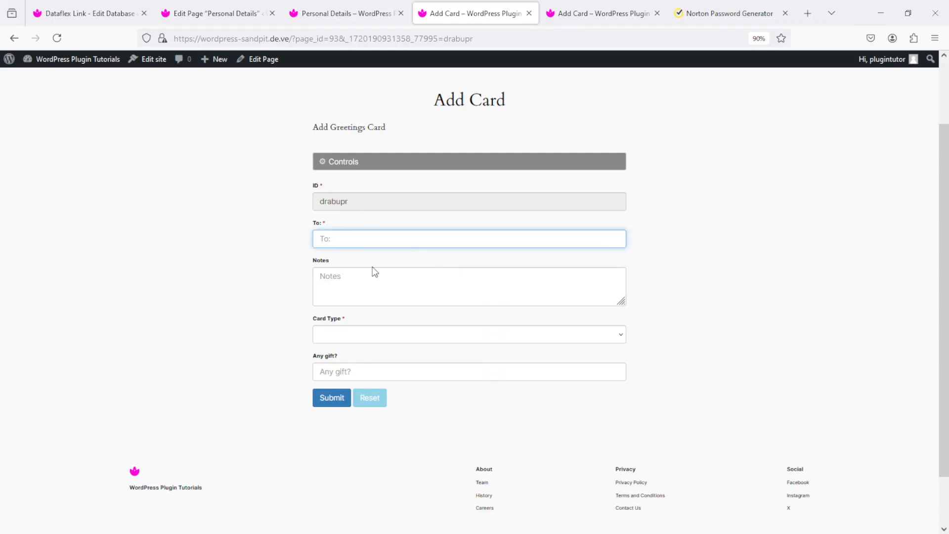
click(354, 10)
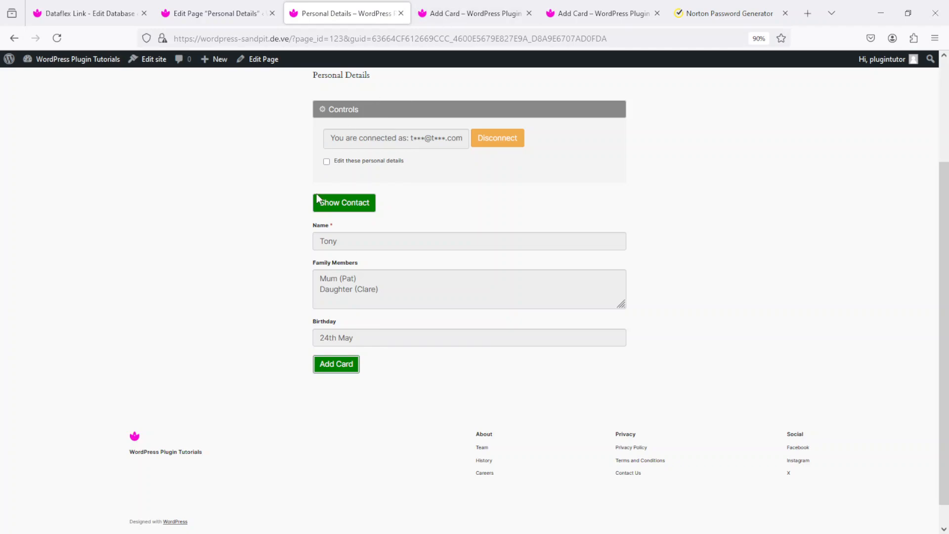
click(348, 209)
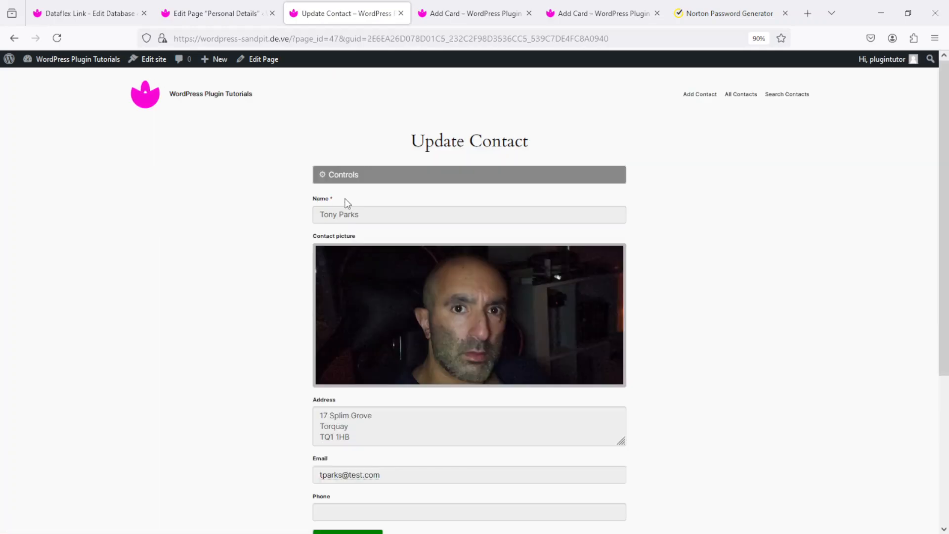
drag(947, 132, 939, 240)
click(348, 375)
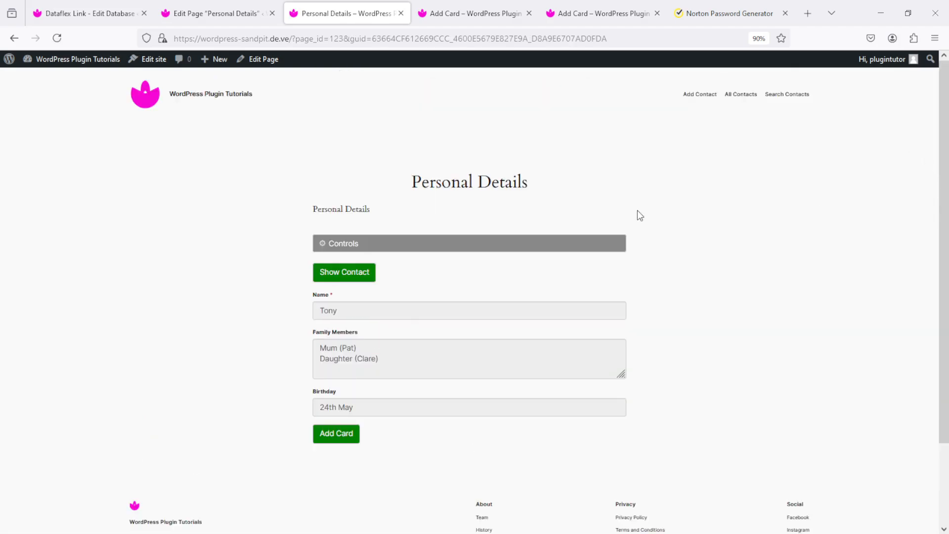
click(438, 13)
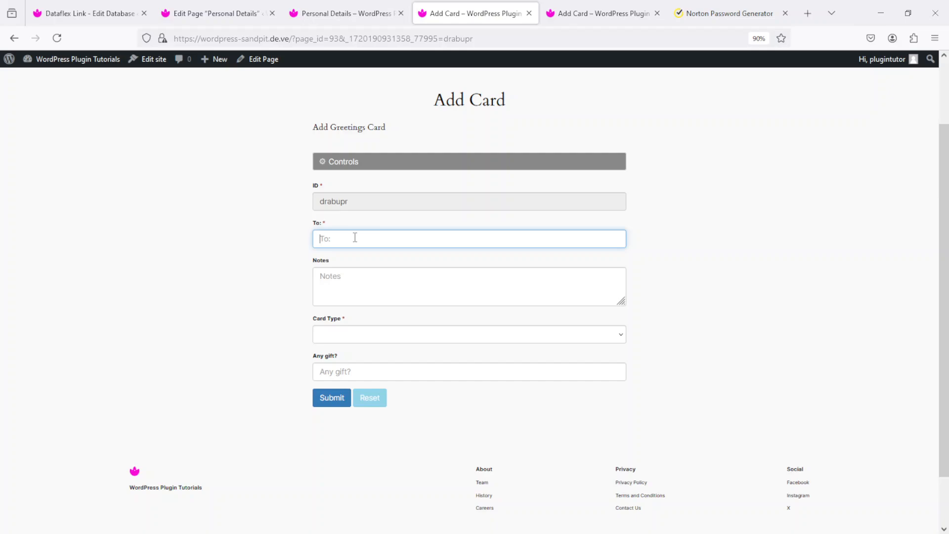
Enter the recipient's full name in the To field of the Add Card form.
text(j)
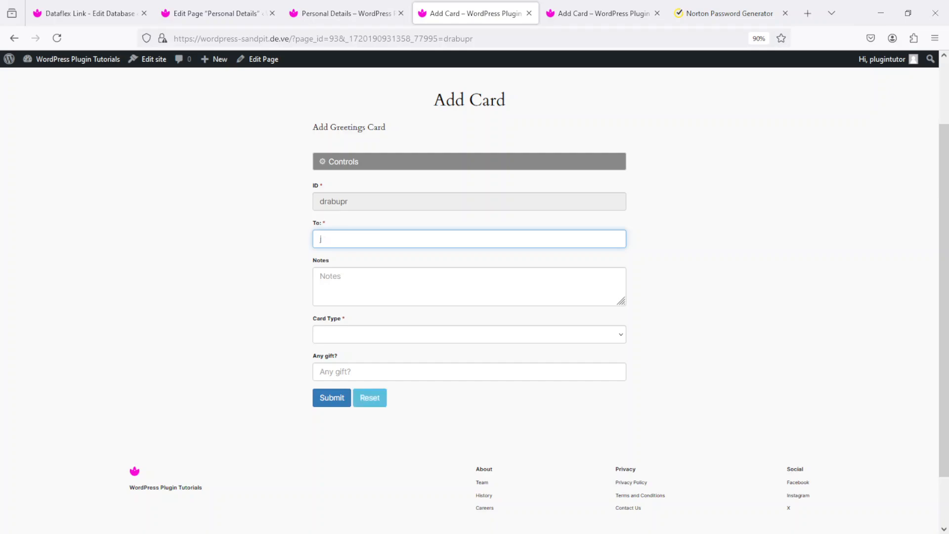
key(BackSpace)
text(Jhon)
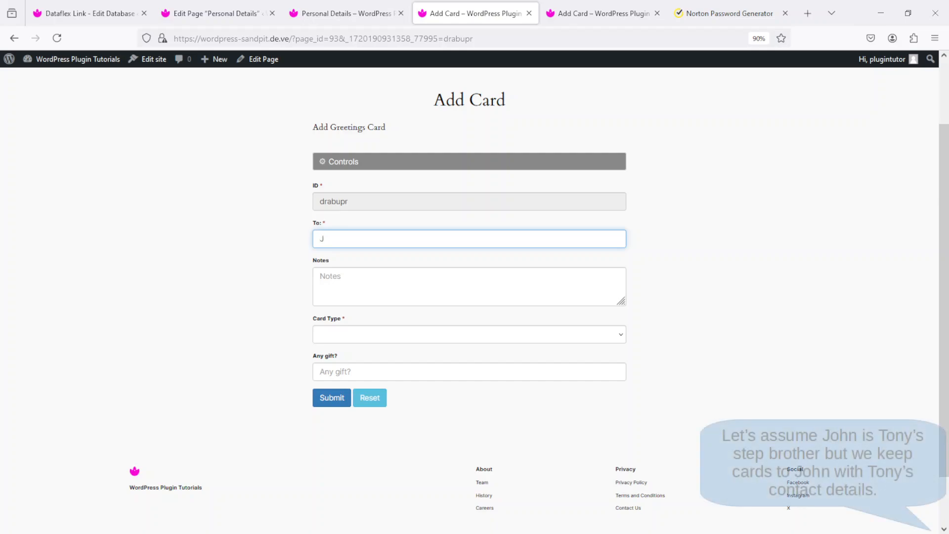
key(BackSpace)
key(BackSpace)
key(BackSpace)
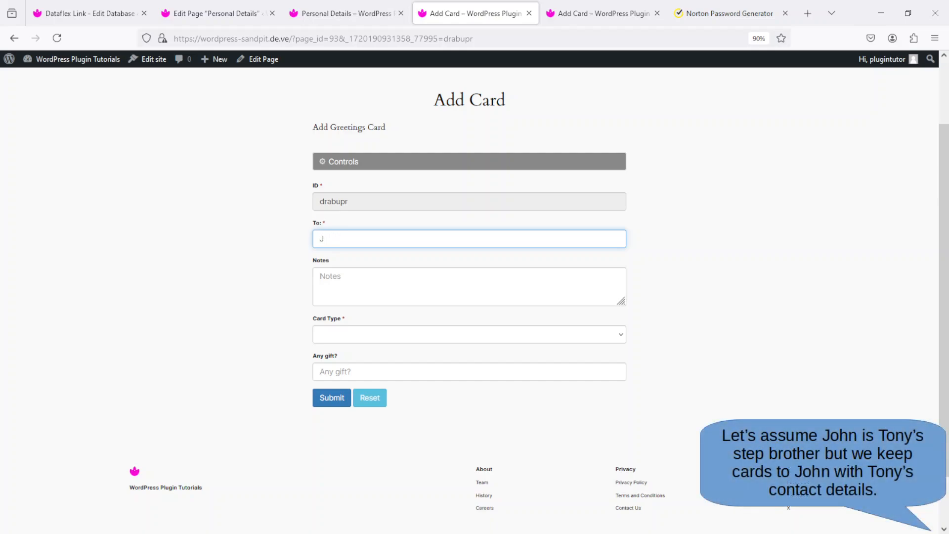
text(ohn Smith)
Set the card type to Birthday Card and the gift to Amazon voucher for £15, and submit the card.
click(346, 291)
click(400, 337)
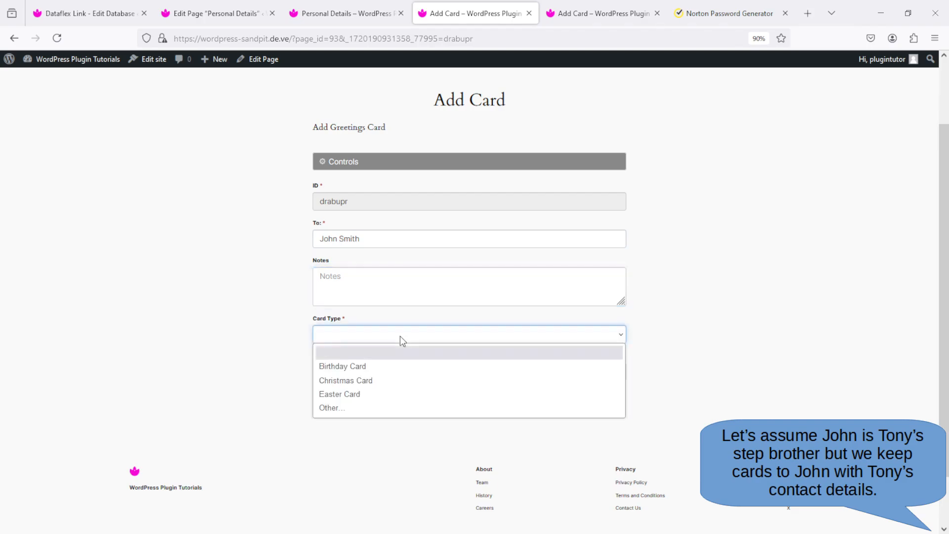
click(423, 366)
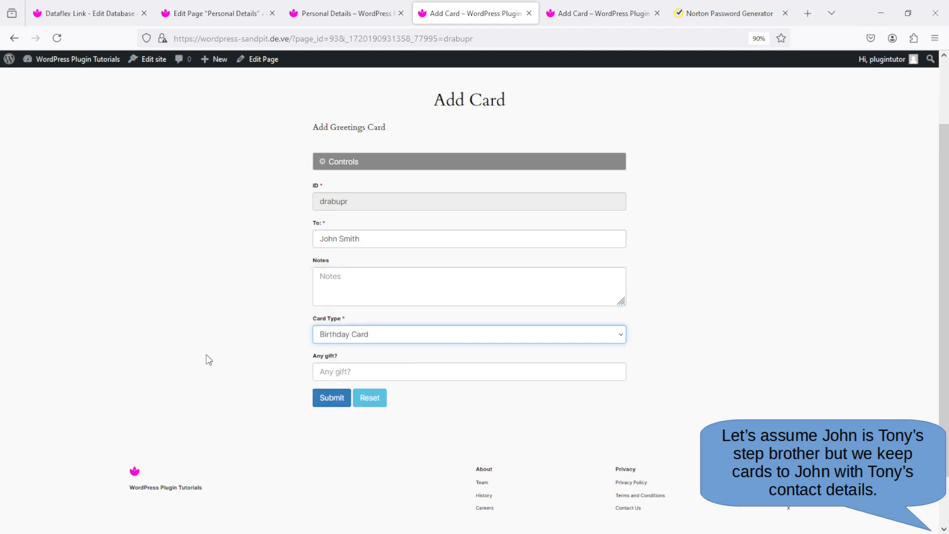
drag(946, 257, 945, 296)
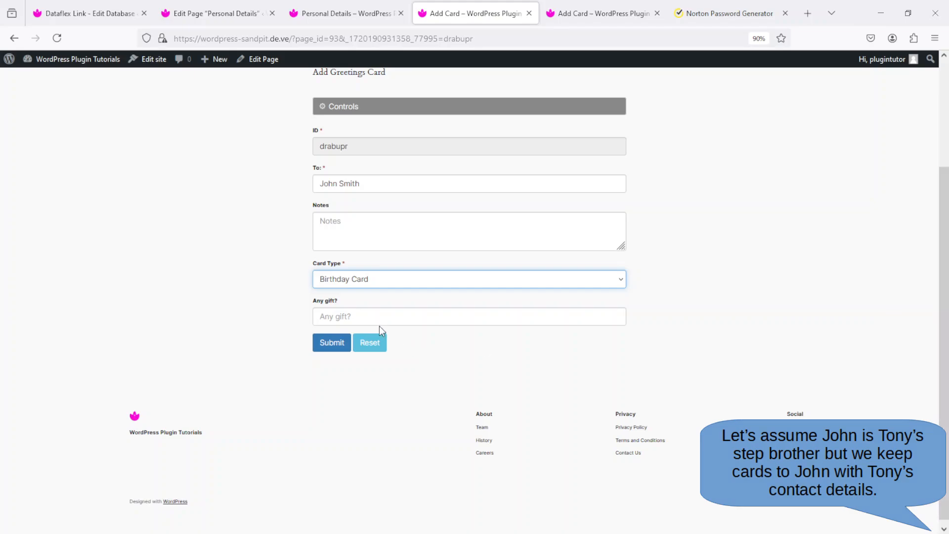
click(393, 316)
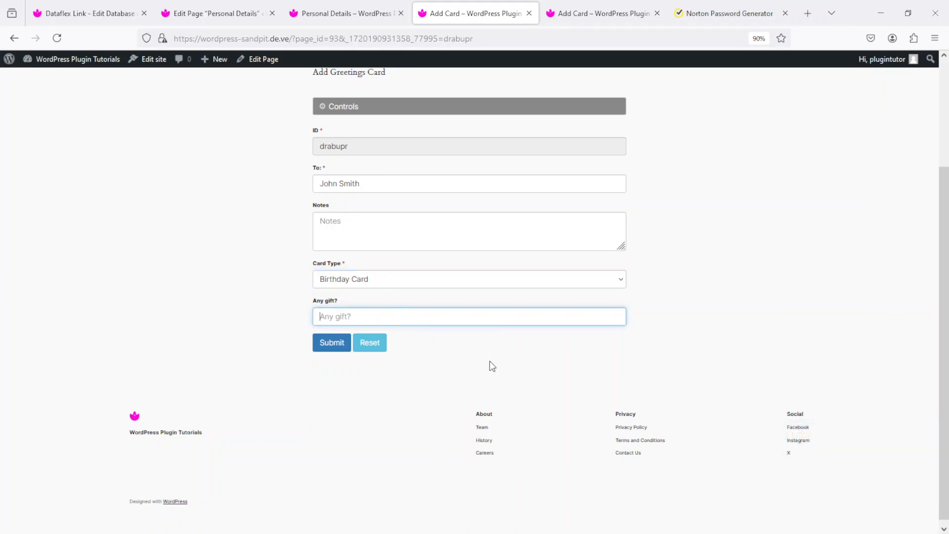
text(Amazon voucher for £15)
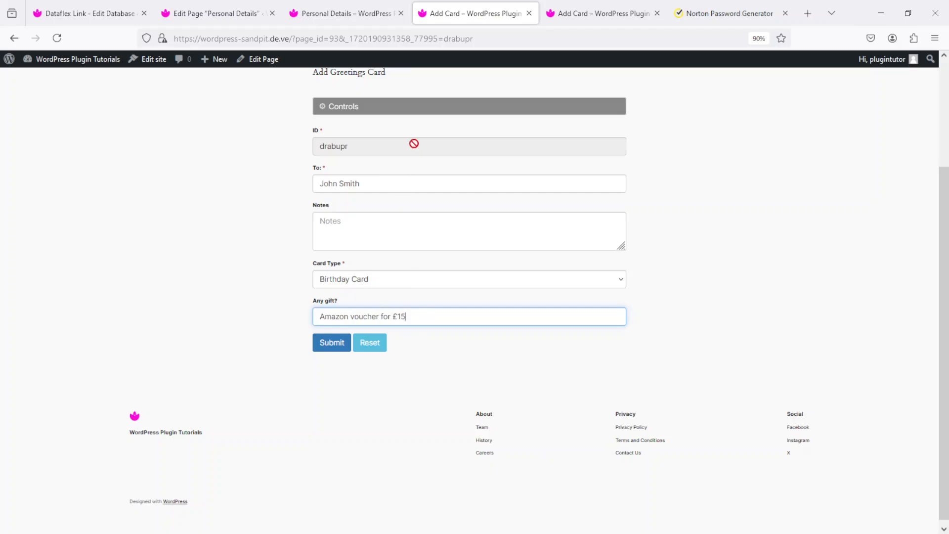
click(328, 350)
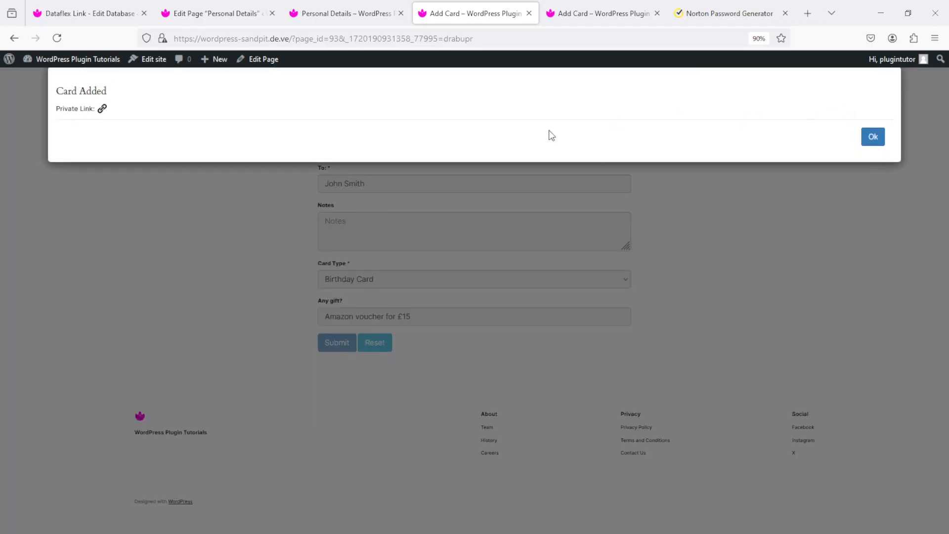
Open the added card through its private link and check its details and controls.
click(102, 108)
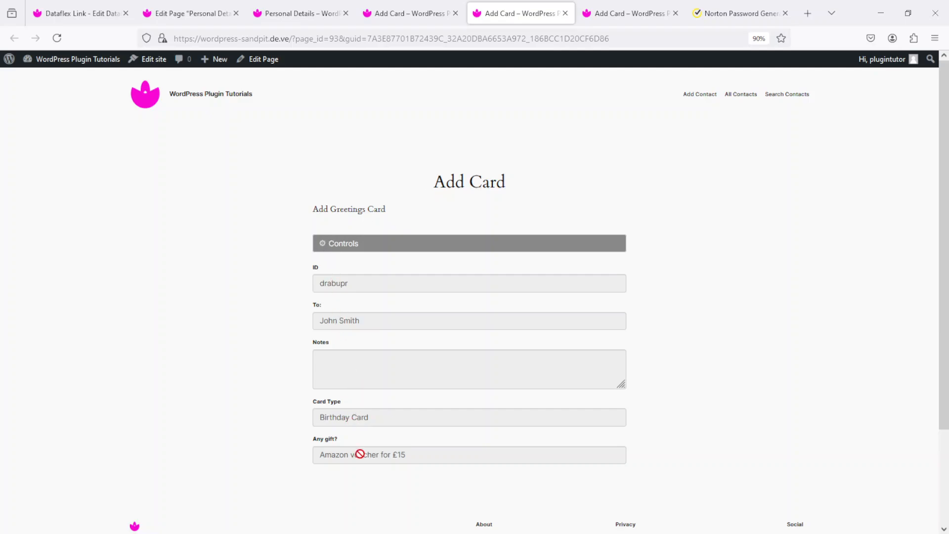
click(339, 246)
click(338, 246)
Open the View Card page for editing from the site's list of pages.
click(73, 14)
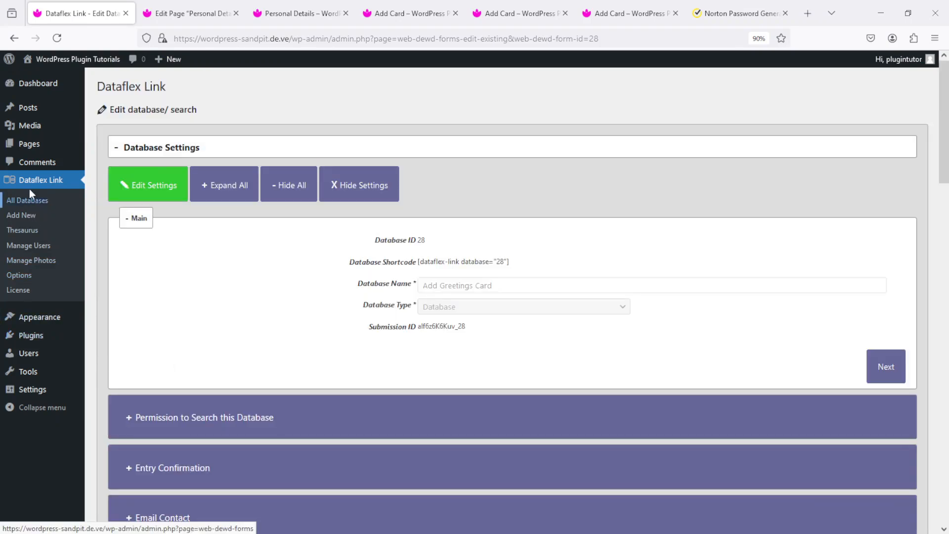
click(27, 146)
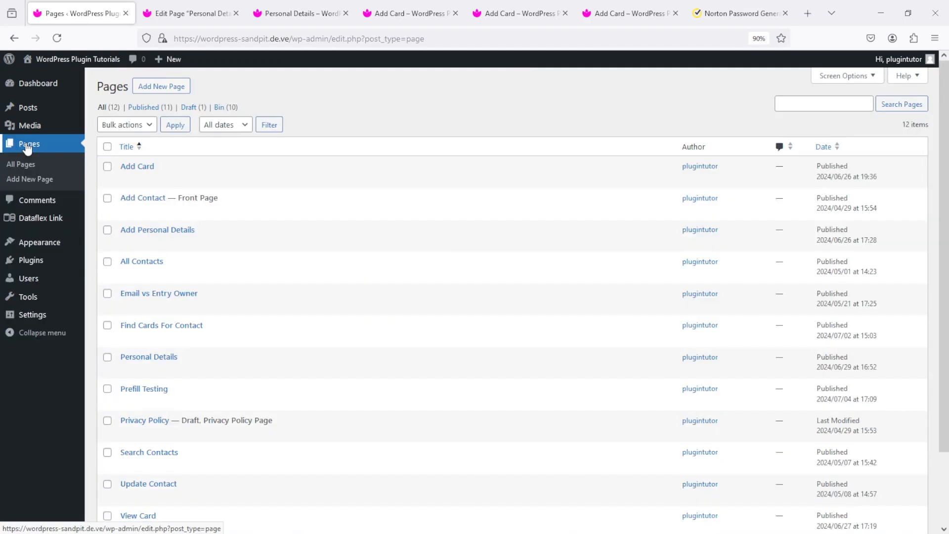
scroll(630, 225, down, 3)
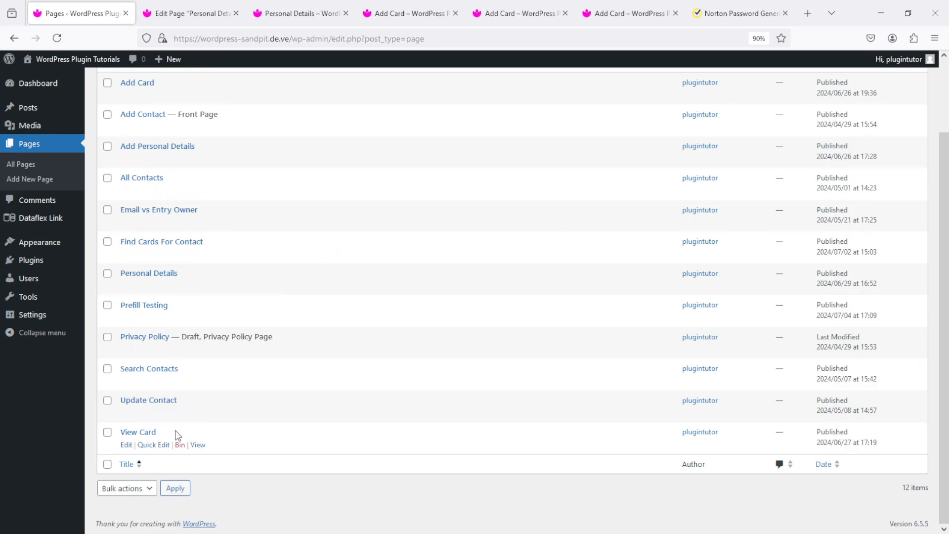
click(126, 445)
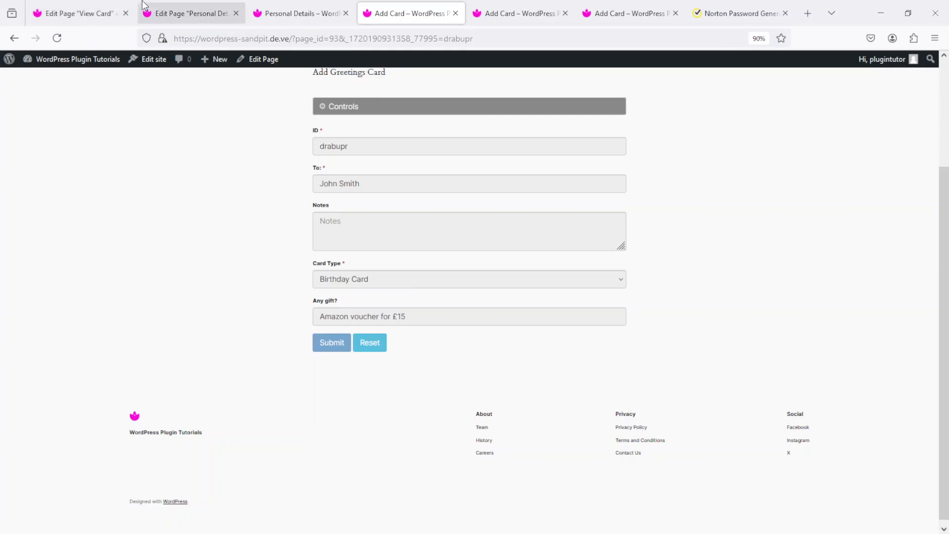
Copy the Dataflex Link shortcode from the Personal Details page into the empty block of the View Card page.
click(166, 2)
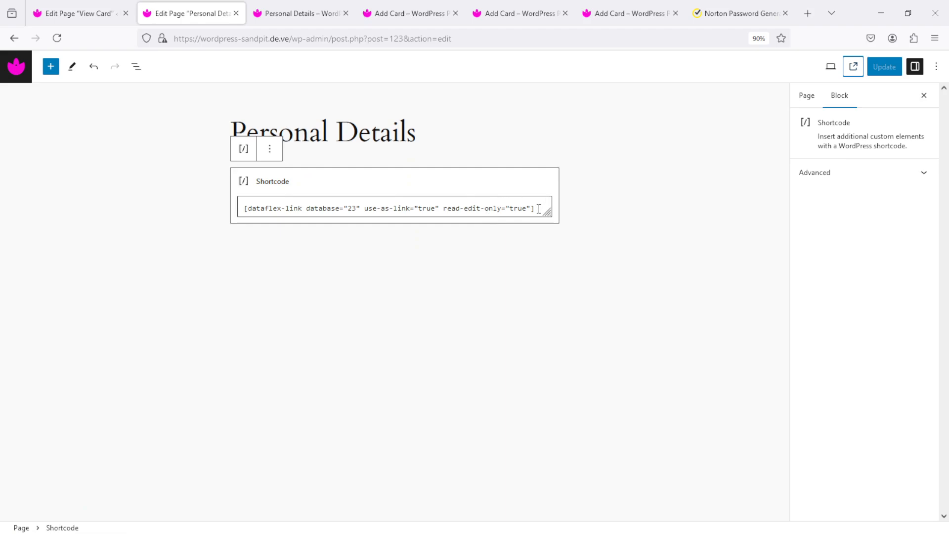
drag(539, 209, 228, 216)
key(ctrl+c)
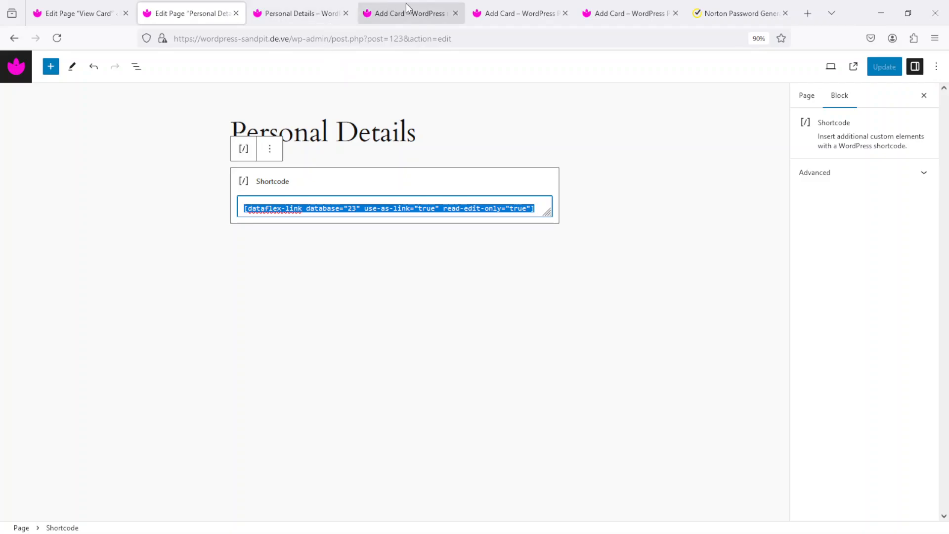
click(70, 15)
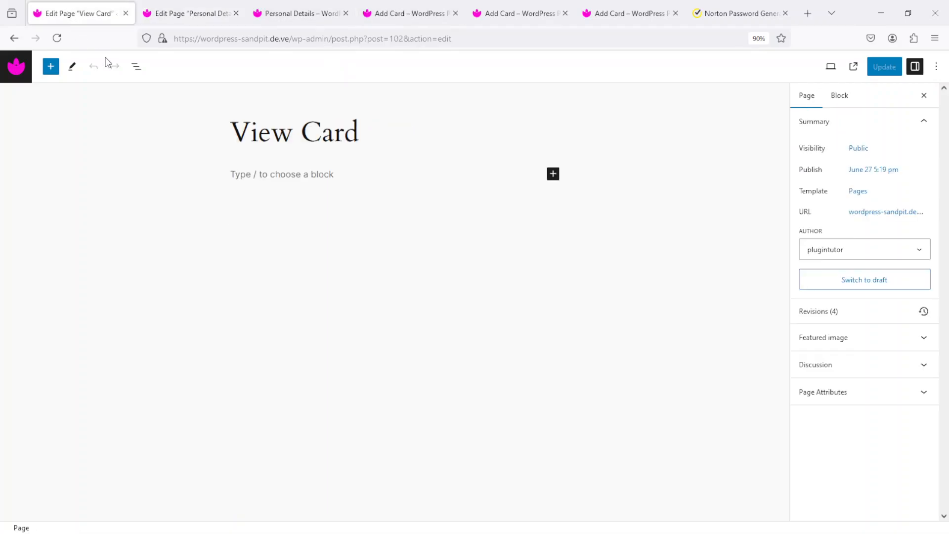
click(273, 175)
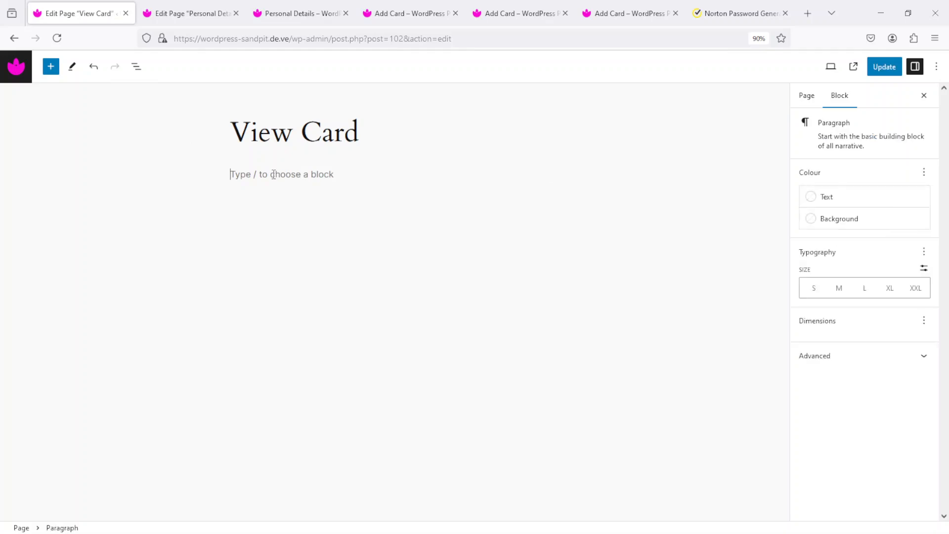
key(ctrl+v)
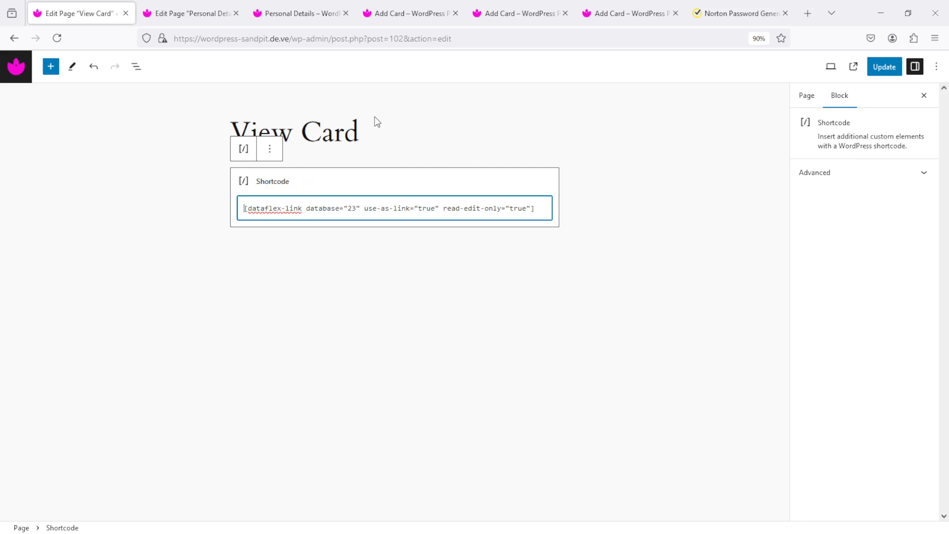
Look up the Add Greetings Card database's ID in the Dataflex Link list of all databases.
click(526, 11)
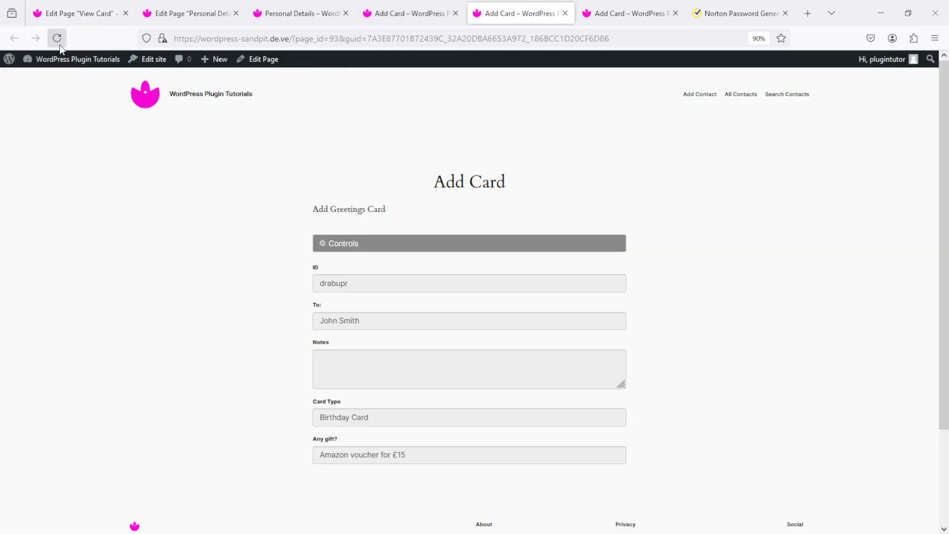
click(59, 59)
mouse_move(41, 218)
click(111, 221)
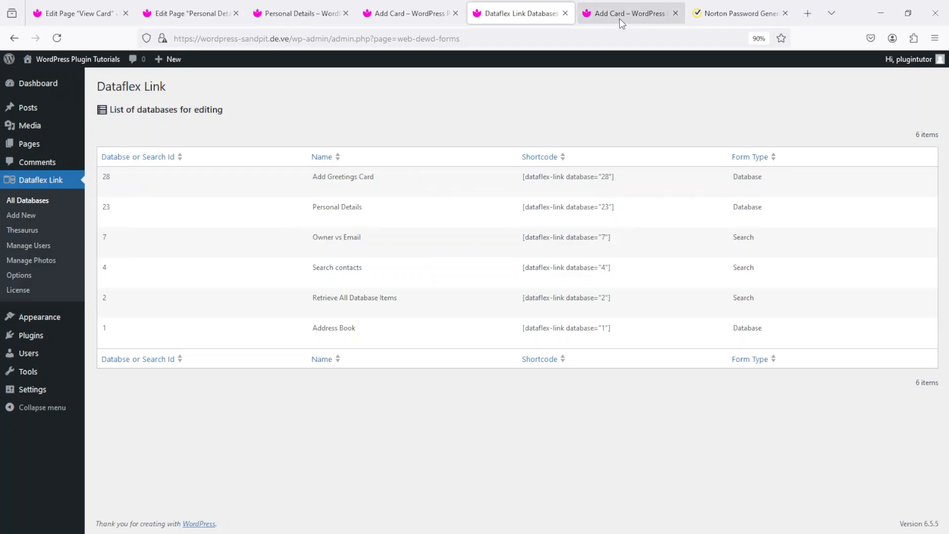
Return to the View Card page editor, update the page and view it on the site.
click(65, 13)
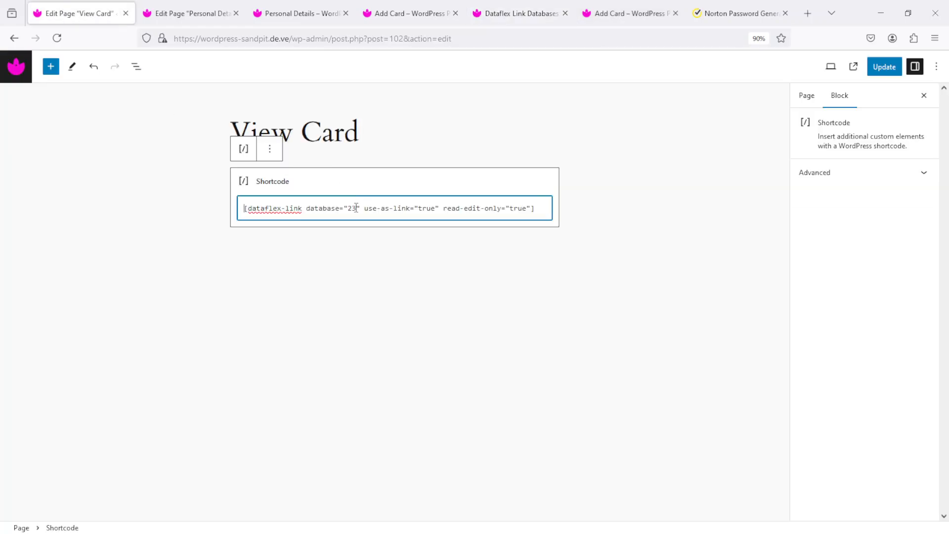
click(893, 68)
click(853, 67)
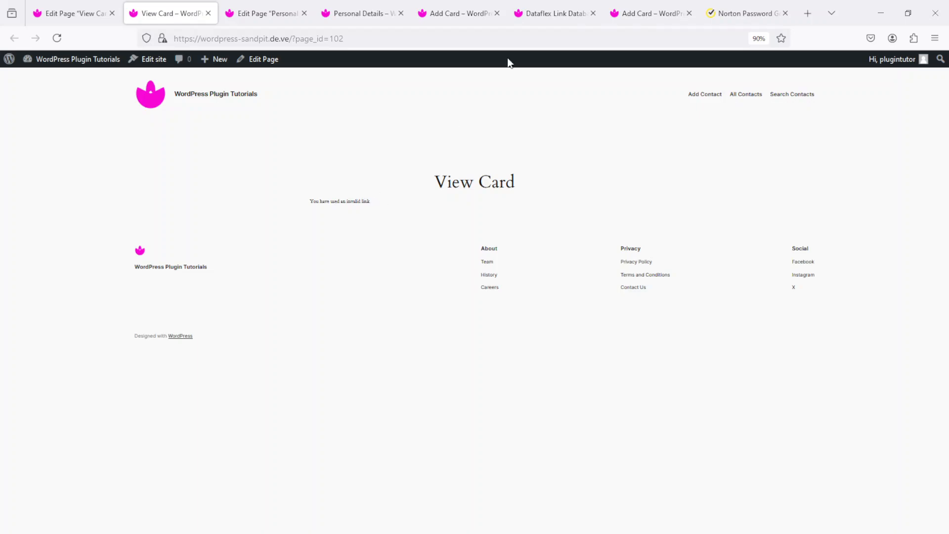
Review the submitted card and the Personal Details record, open a new Add Card form from that record, and return to the submitted card.
click(449, 15)
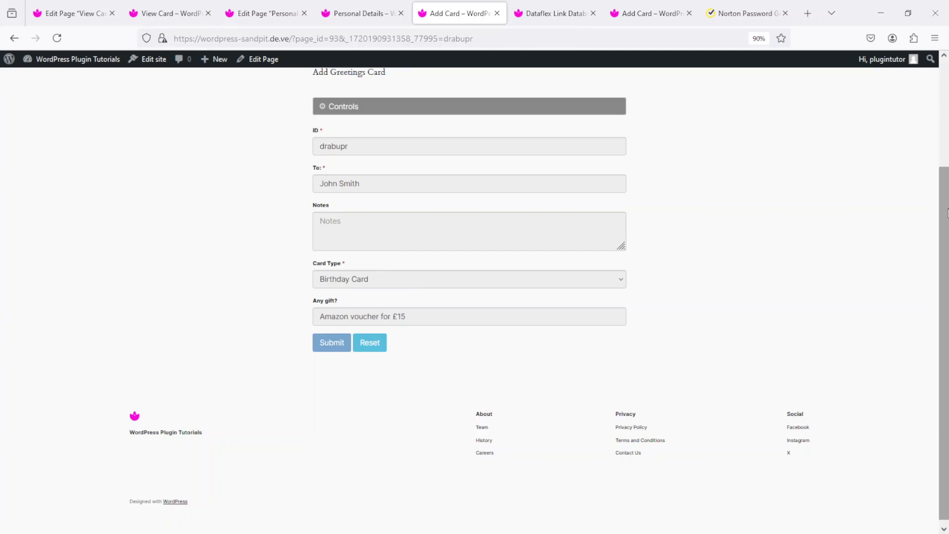
drag(948, 214, 945, 119)
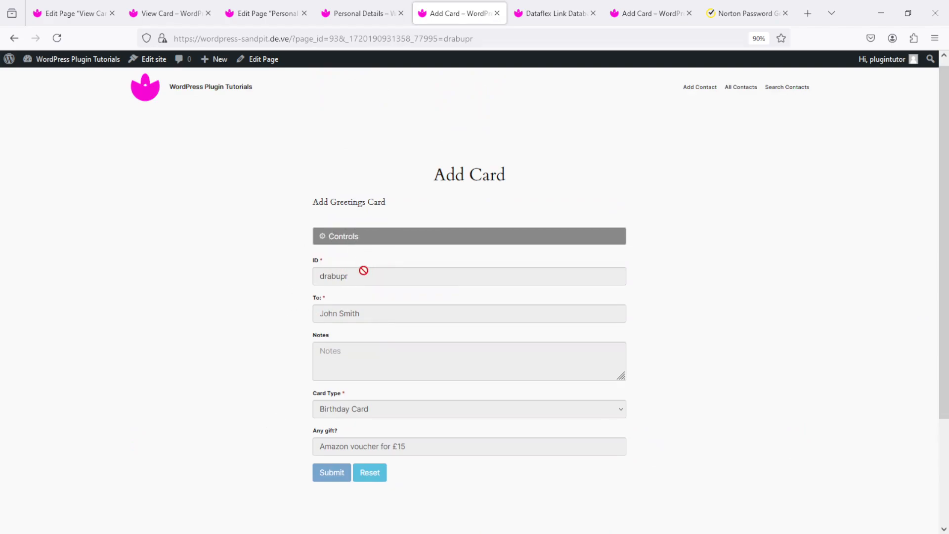
click(354, 10)
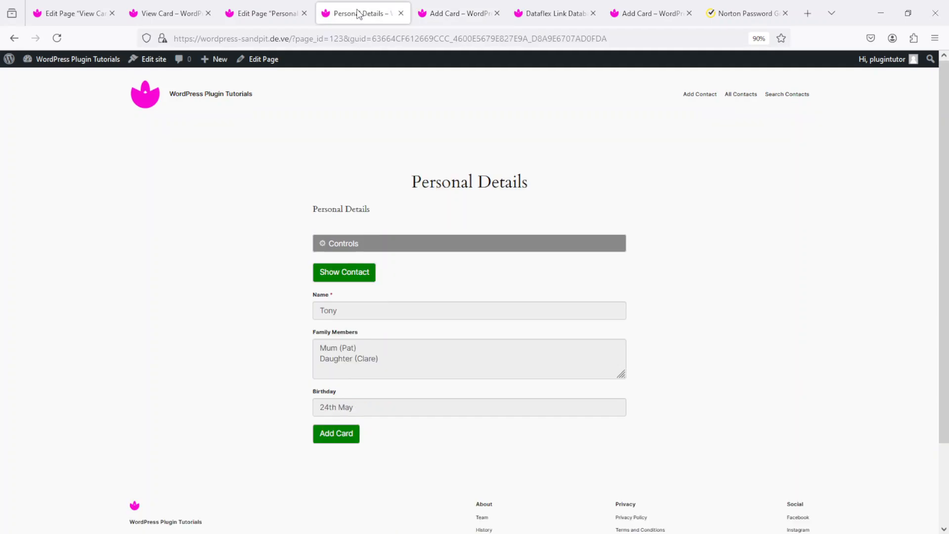
click(454, 13)
click(367, 7)
click(341, 440)
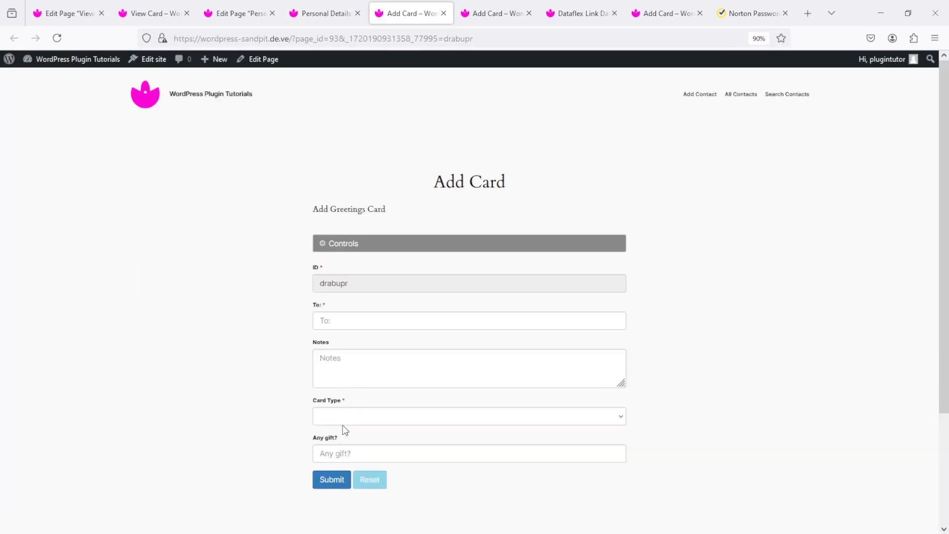
click(485, 13)
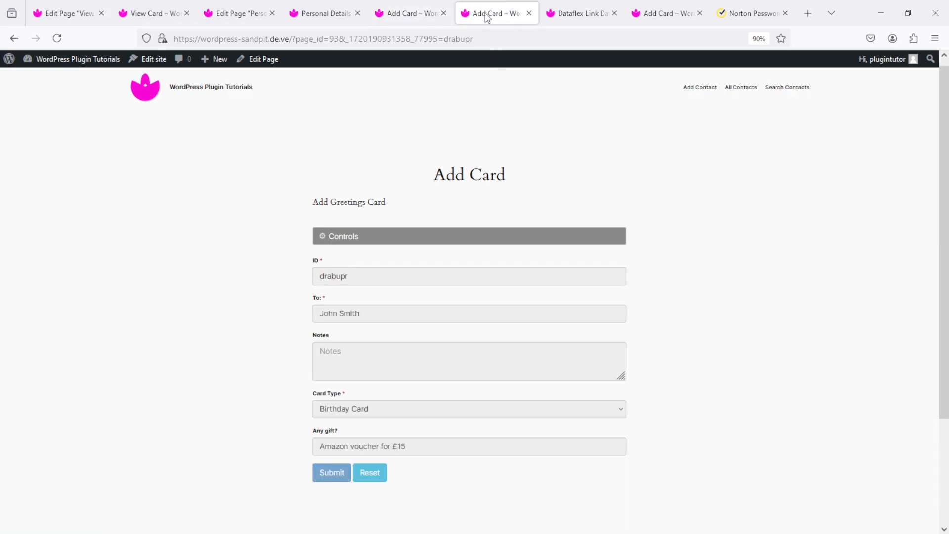